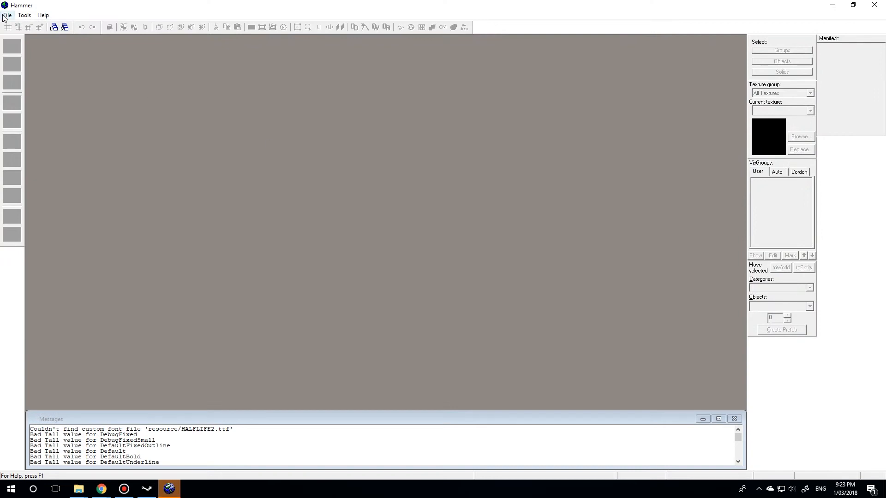
# - Create a new map and save it as bhop_template.vmf in the maps folder
pyautogui.click(8, 15)
pyautogui.click(17, 24)
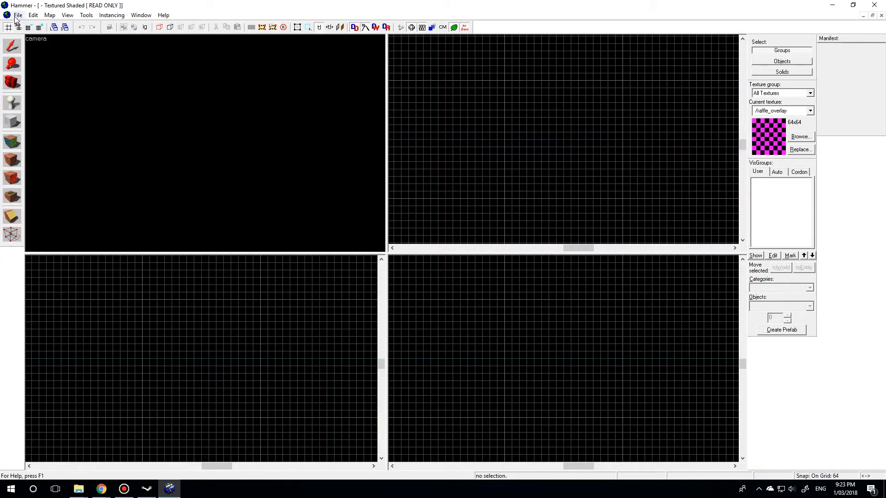
pyautogui.click(18, 15)
pyautogui.click(28, 66)
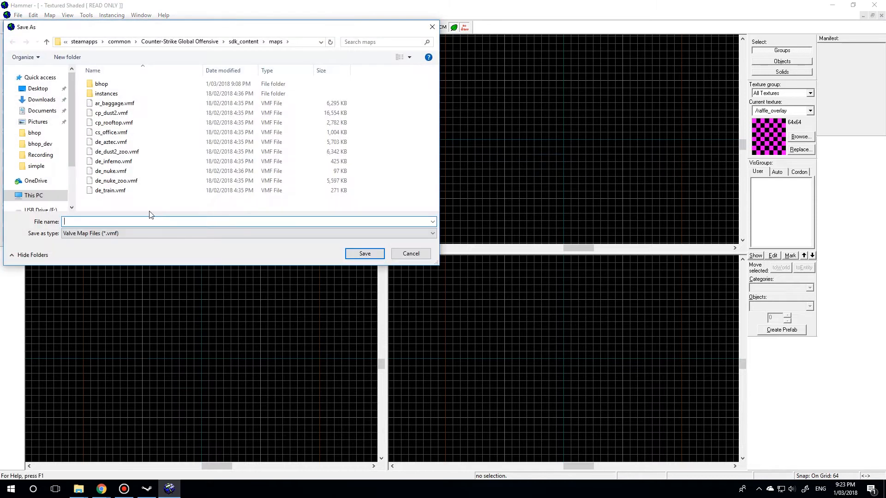
pyautogui.write('bho')
pyautogui.click(354, 254)
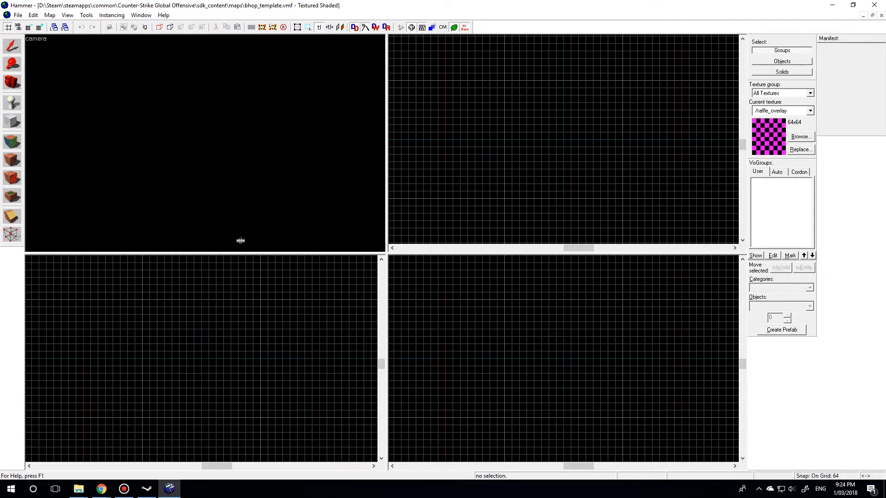
# - Create a 512 by 512 unit floor block, 64 units high, with the Block Tool in the top view
pyautogui.click(9, 124)
pyautogui.moveTo(507, 187); pyautogui.dragTo(489, 181, button='middle')
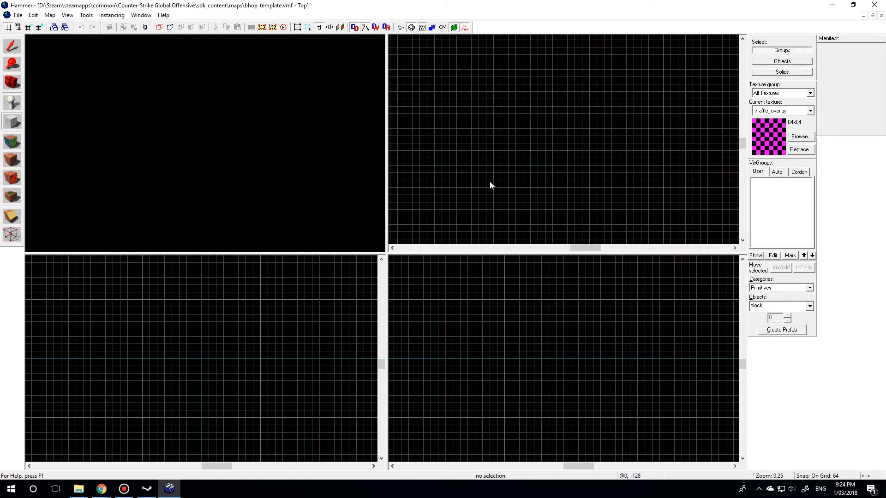
pyautogui.moveTo(486, 165); pyautogui.dragTo(547, 105)
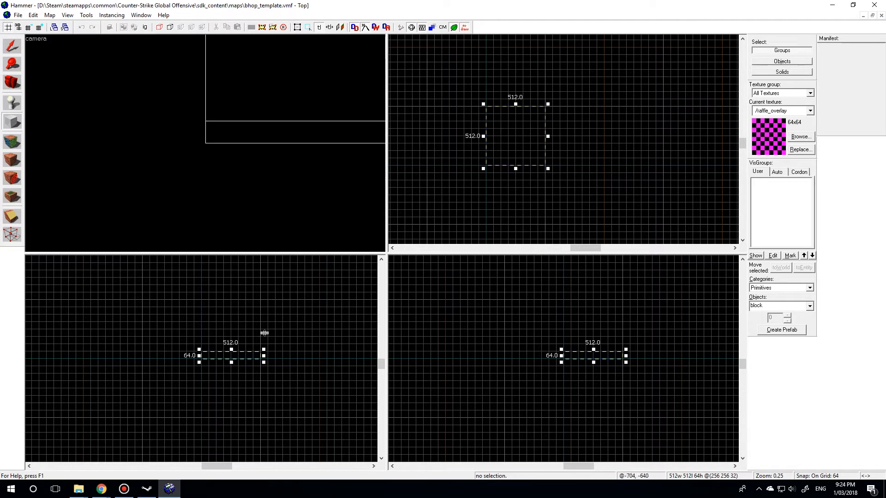
pyautogui.scroll(1, 240, 353)
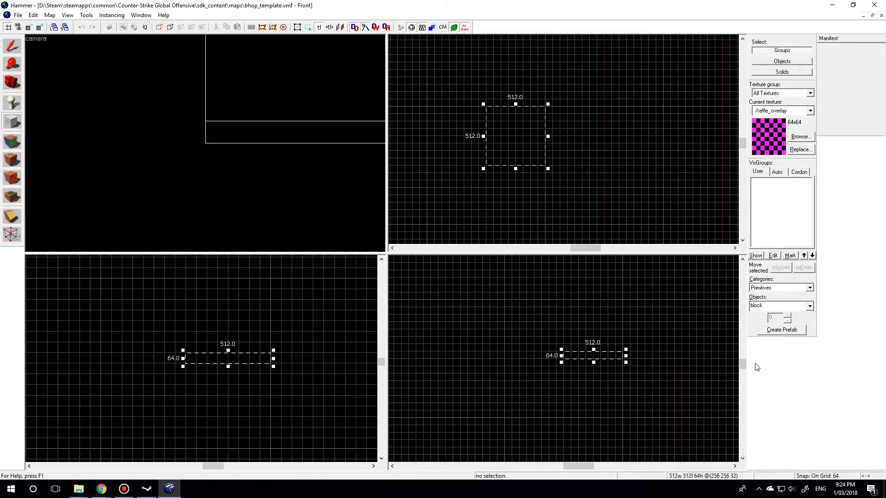
pyautogui.press('Return')
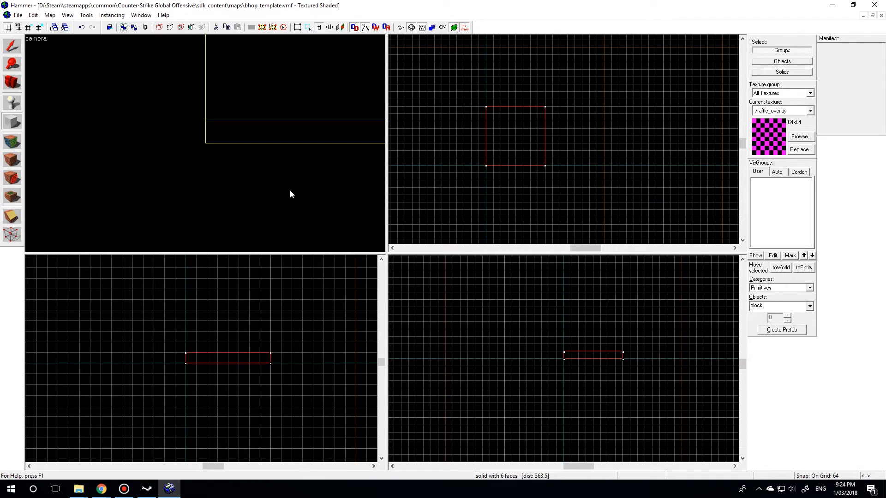
# - Fly the 3D camera around the new block to examine its top and sides
pyautogui.press('z')
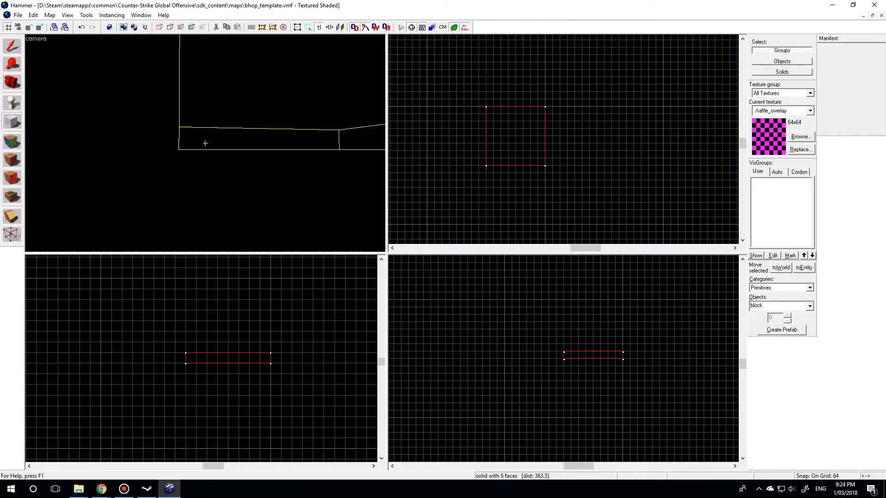
pyautogui.press('w')
pyautogui.press('s')
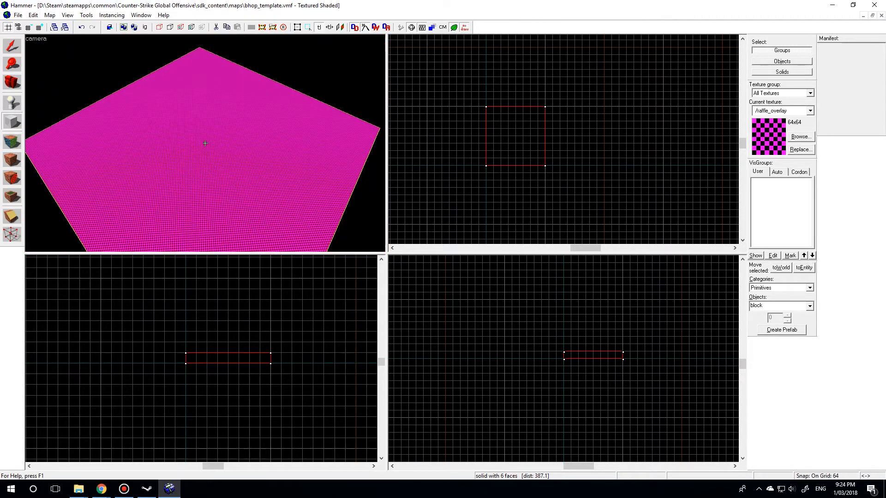
pyautogui.press('d')
pyautogui.press('a')
pyautogui.press('a')
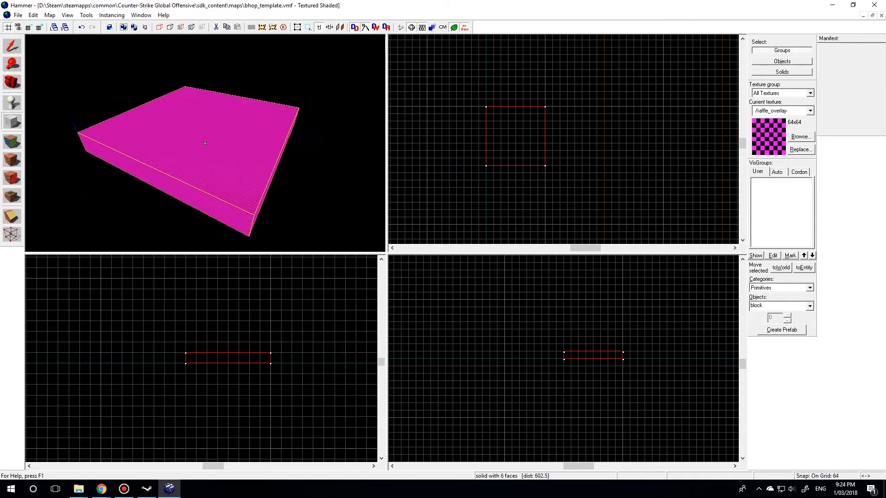
pyautogui.press('w')
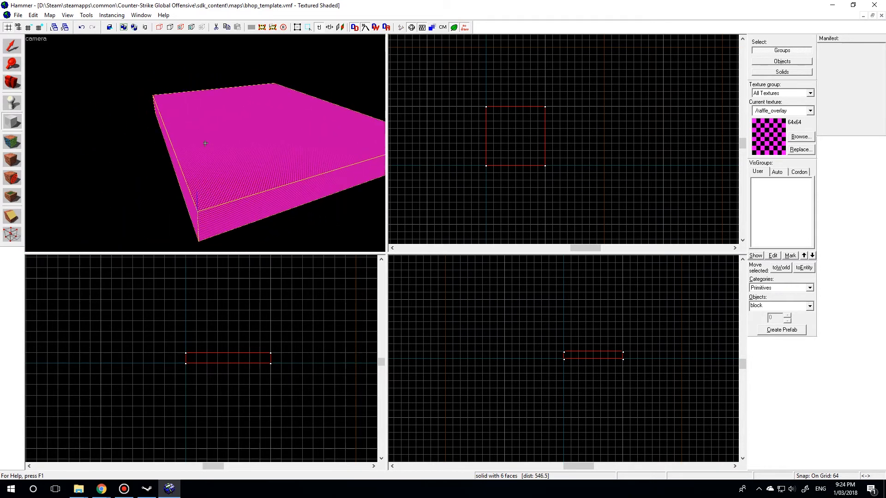
pyautogui.press('s')
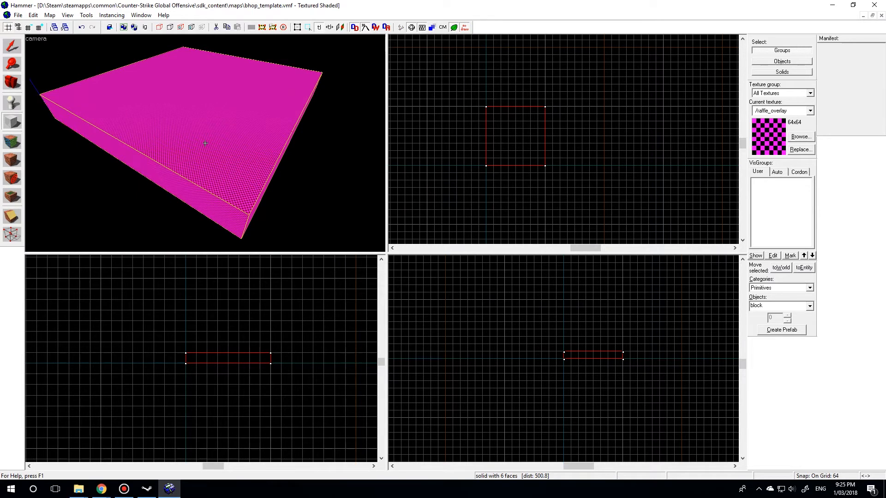
pyautogui.press('a')
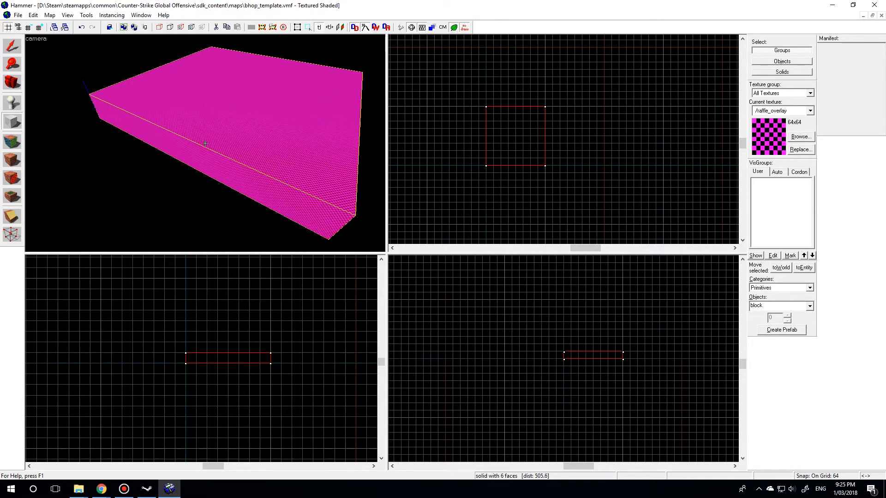
pyautogui.press('w')
pyautogui.press('s')
pyautogui.press('a')
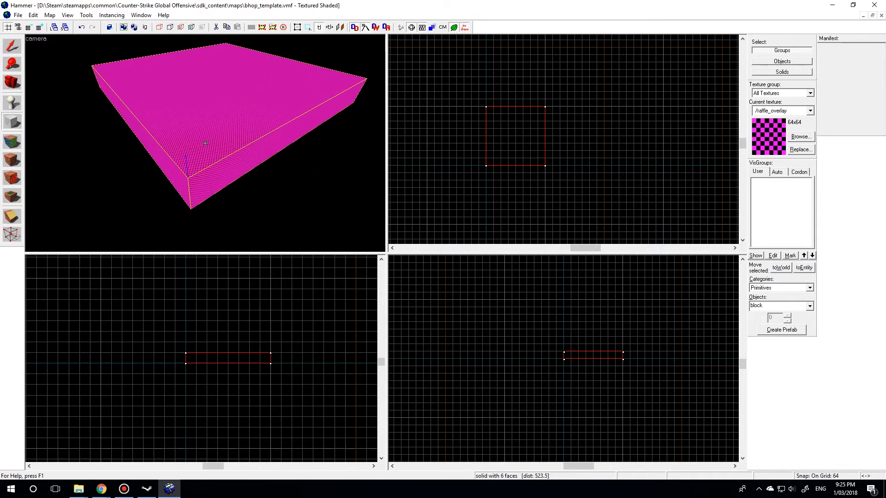
pyautogui.press('d')
pyautogui.press('w')
pyautogui.press('s')
pyautogui.press('d')
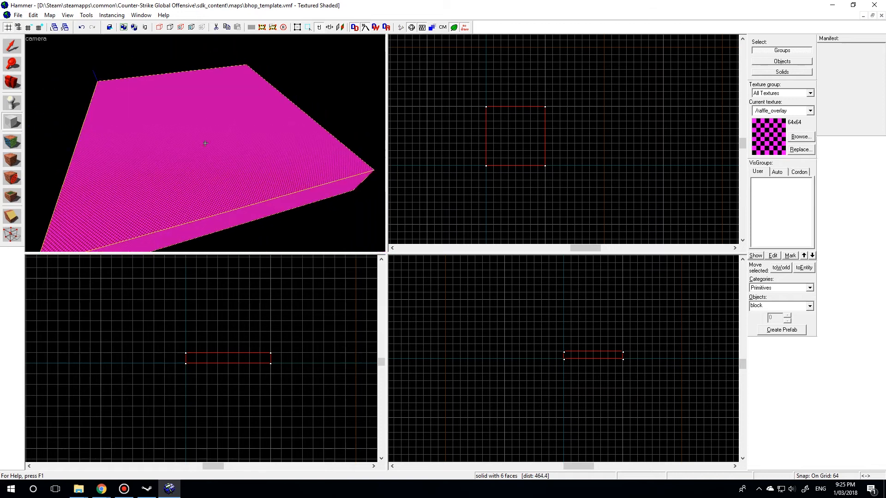
pyautogui.press('a')
pyautogui.press('a')
pyautogui.press('w')
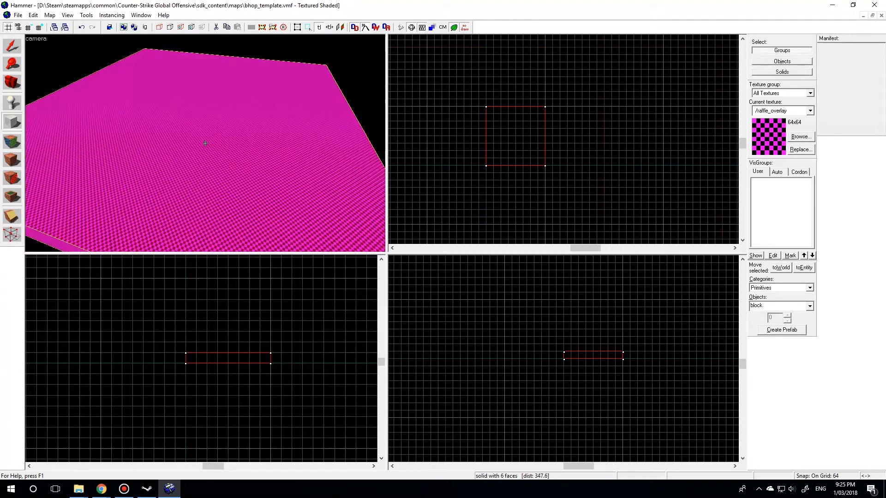
pyautogui.press('s')
pyautogui.press('z')
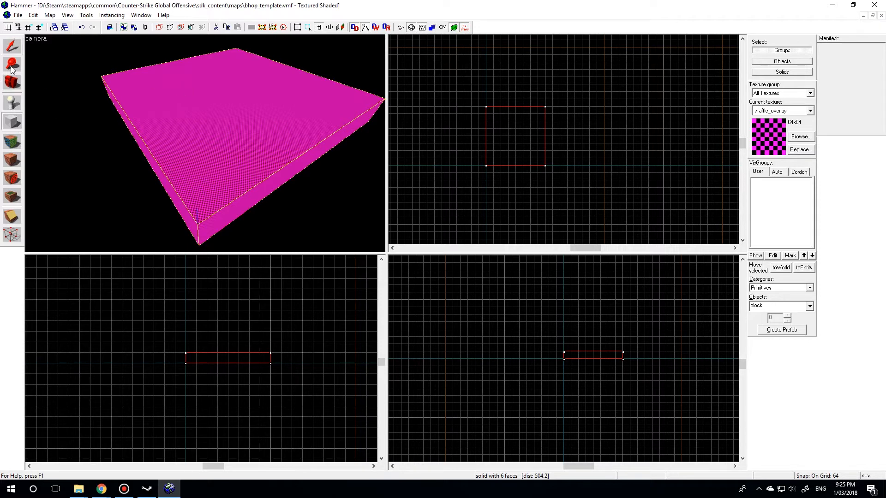
# - Apply the bhop_dev/dev02_n5 texture to all faces of the floor block
pyautogui.click(14, 143)
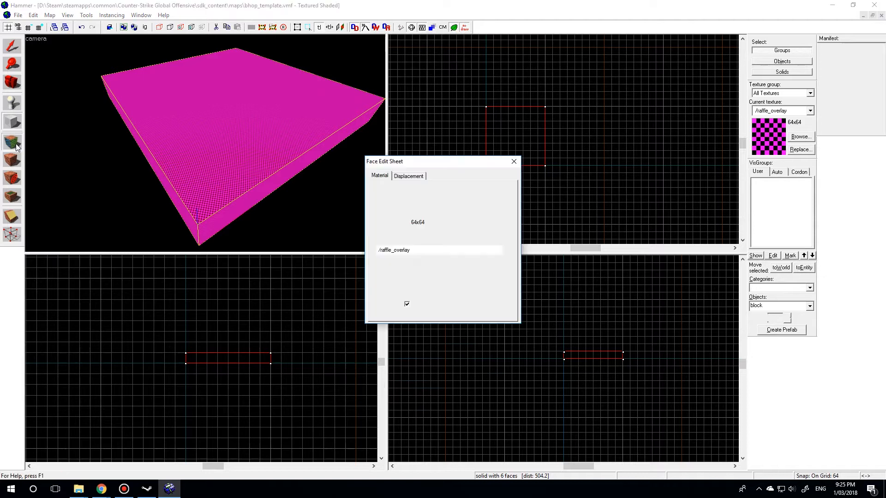
pyautogui.moveTo(426, 158); pyautogui.dragTo(508, 61)
pyautogui.click(506, 179)
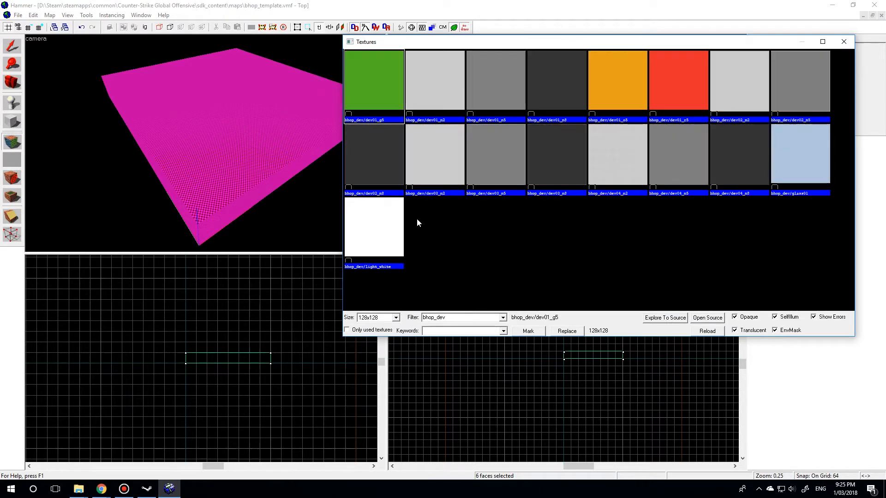
pyautogui.click(498, 73)
pyautogui.doubleClick(797, 90)
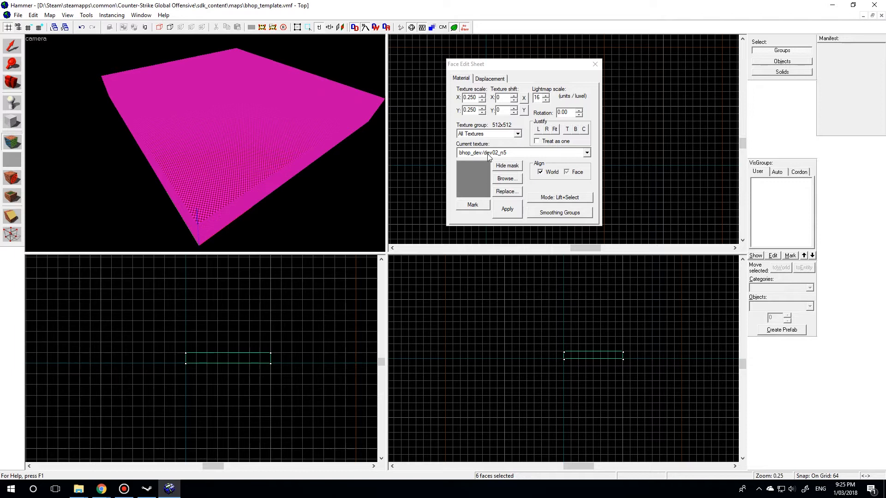
pyautogui.click(508, 214)
pyautogui.click(595, 64)
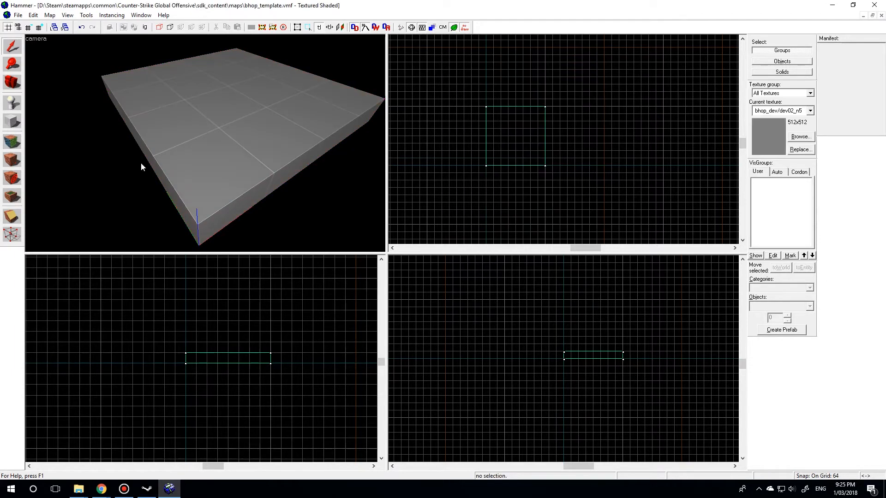
# - Select the textured floor block and examine its surface and object properties in the 3D view
pyautogui.click(246, 181)
pyautogui.press('z')
pyautogui.press('w')
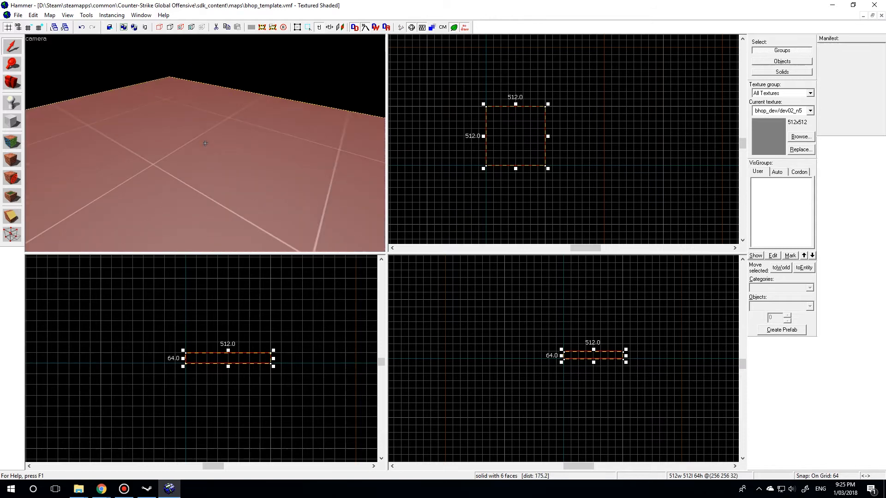
pyautogui.press('s')
pyautogui.doubleClick(205, 144)
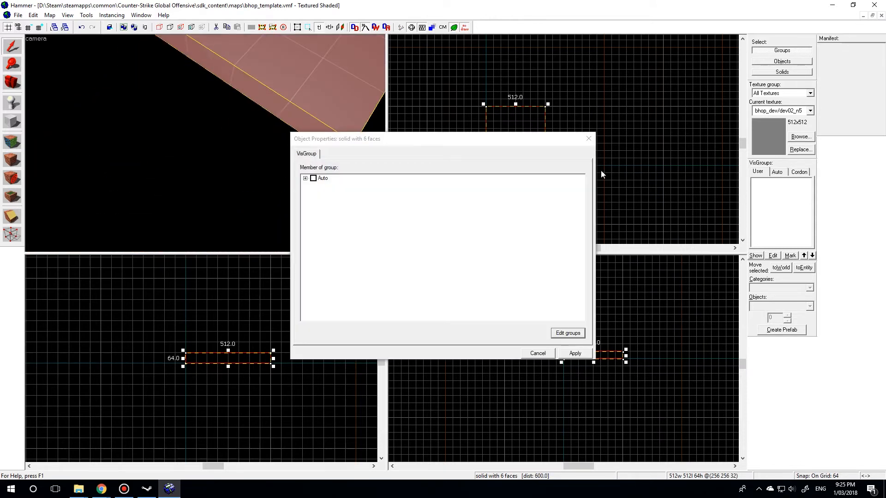
pyautogui.click(588, 139)
pyautogui.press('z')
pyautogui.press('w')
pyautogui.press('s')
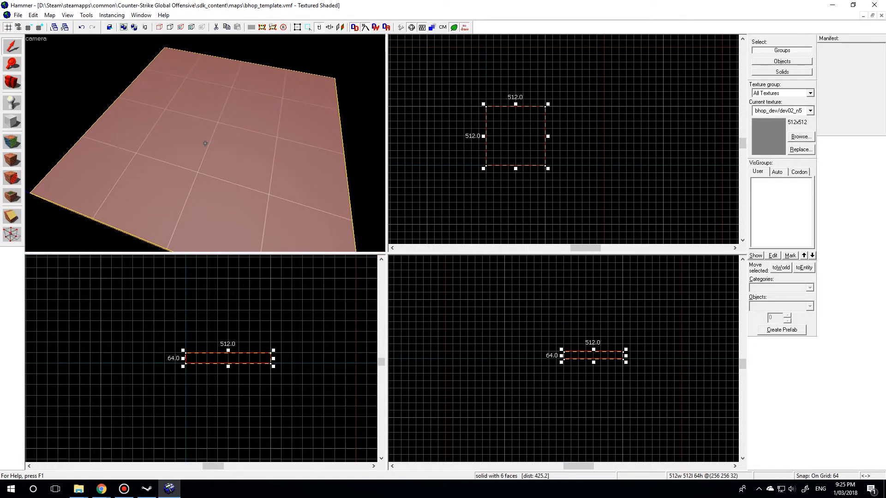
pyautogui.press('d')
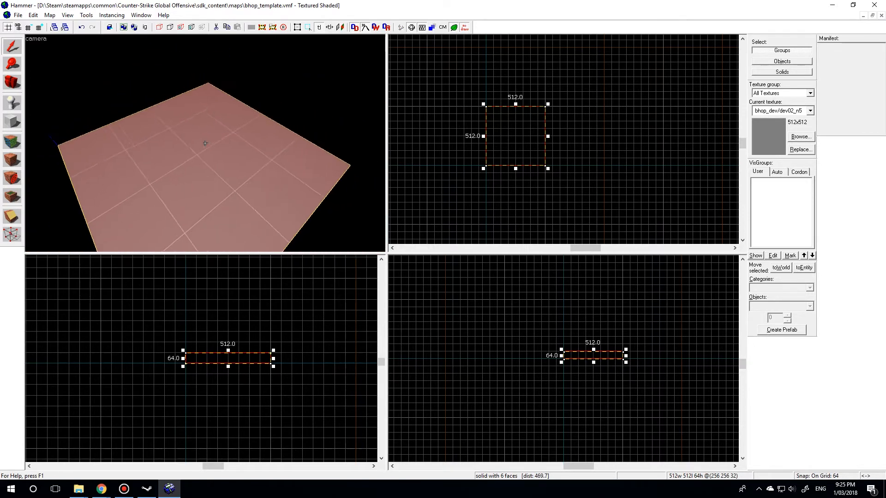
pyautogui.press('a')
pyautogui.press('w')
pyautogui.press('z')
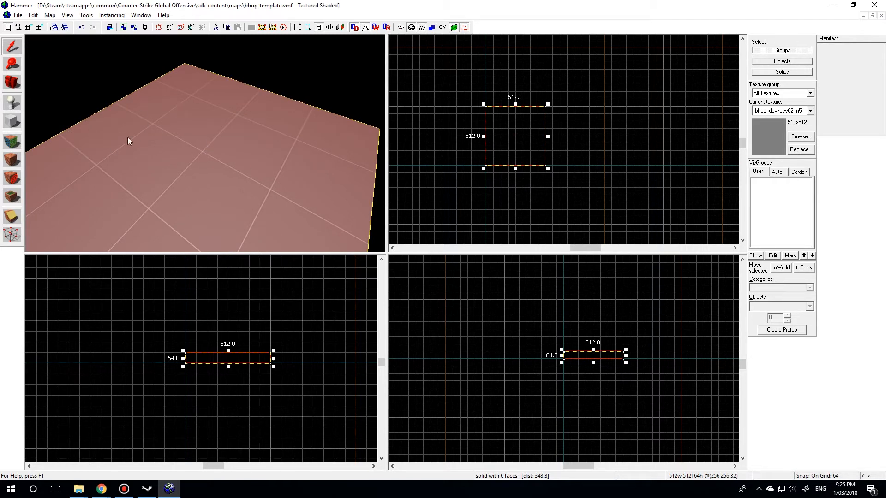
# - Place an info_player_terrorist entity near the middle of the floor block's top surface and select it
pyautogui.click(11, 103)
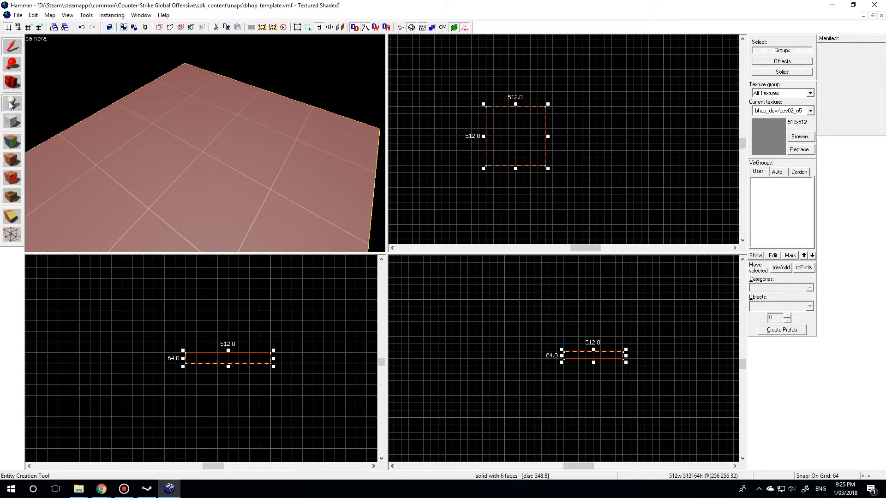
pyautogui.click(204, 156)
pyautogui.hotkey('shift', 's')
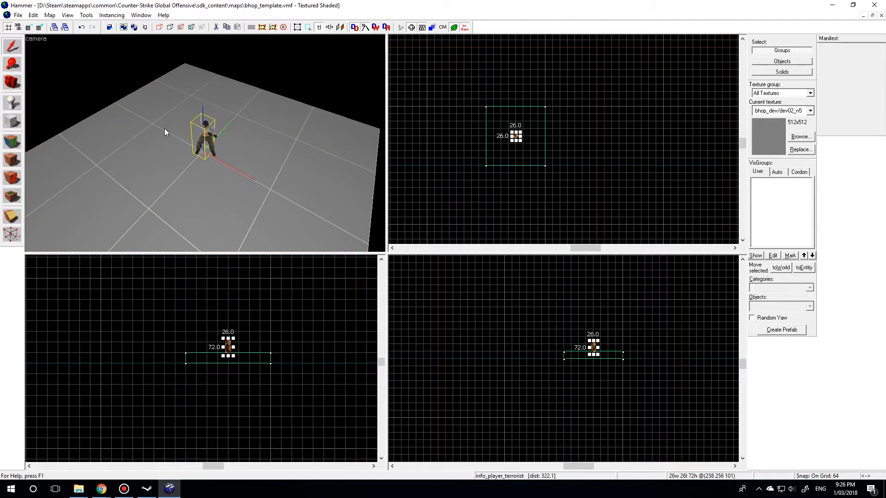
# - Move the info_player_terrorist entity onto the grid intersection at the floor block's centre in the top view
pyautogui.press('z')
pyautogui.press('w')
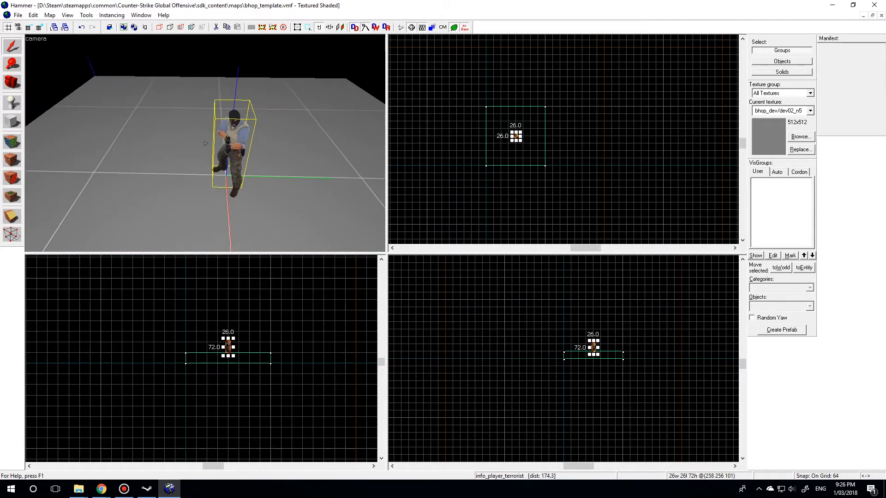
pyautogui.press('s')
pyautogui.press('s')
pyautogui.press('d')
pyautogui.press('w')
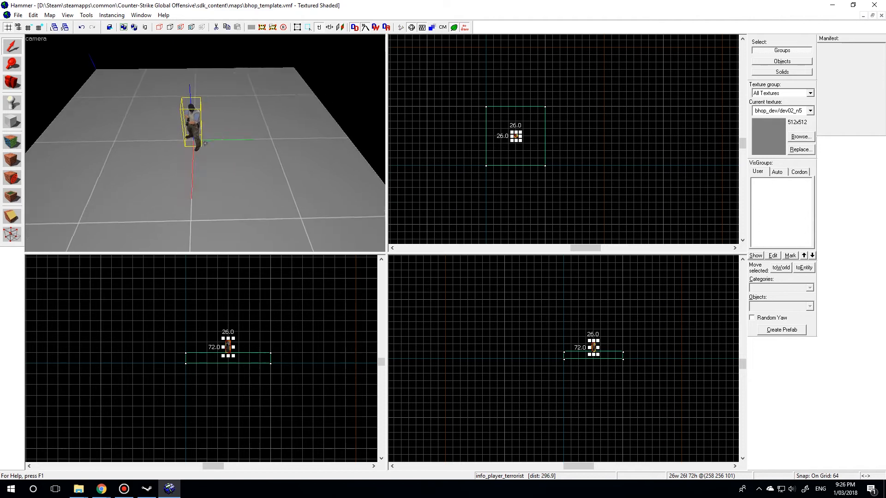
pyautogui.press('z')
pyautogui.scroll(8, 517, 134)
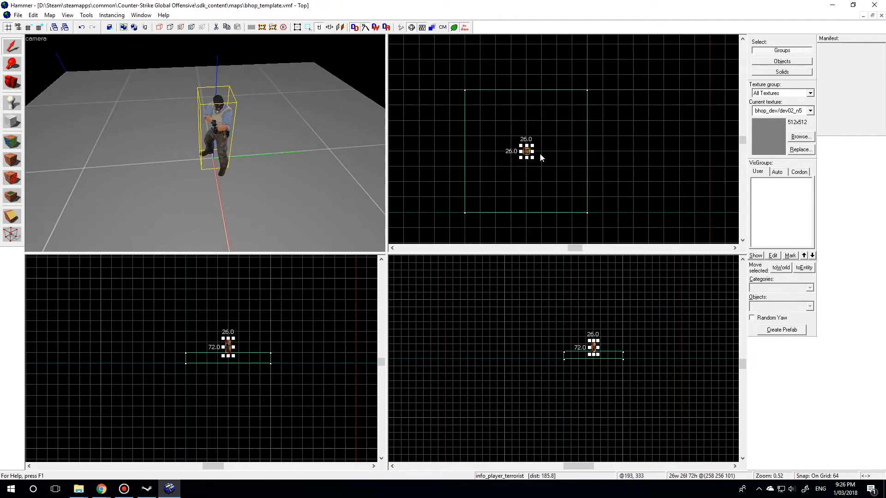
pyautogui.scroll(3, 463, 134)
pyautogui.scroll(2, 523, 162)
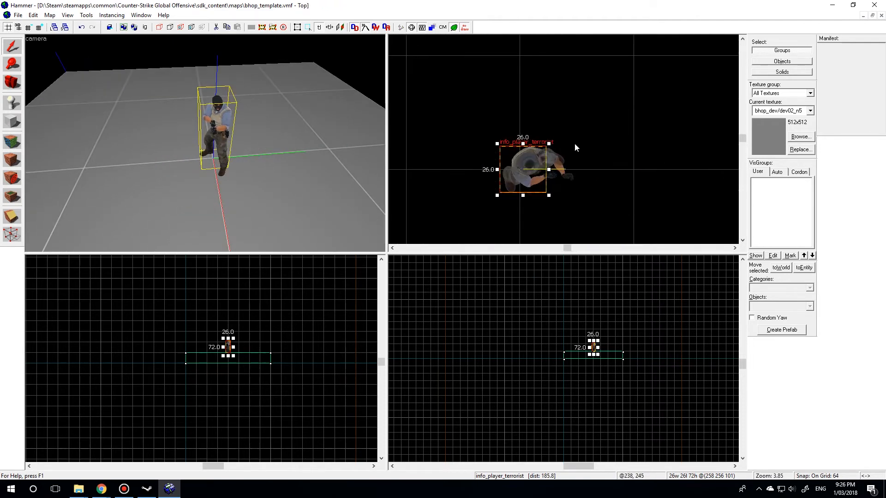
pyautogui.moveTo(517, 166)
pyautogui.mouseDown()
pyautogui.moveTo(526, 165)
pyautogui.moveTo(522, 78)
pyautogui.moveTo(488, 103)
pyautogui.moveTo(539, 145)
pyautogui.moveTo(518, 166)
pyautogui.moveTo(463, 164)
pyautogui.moveTo(518, 166)
pyautogui.mouseUp()
pyautogui.scroll(-2, 571, 139)
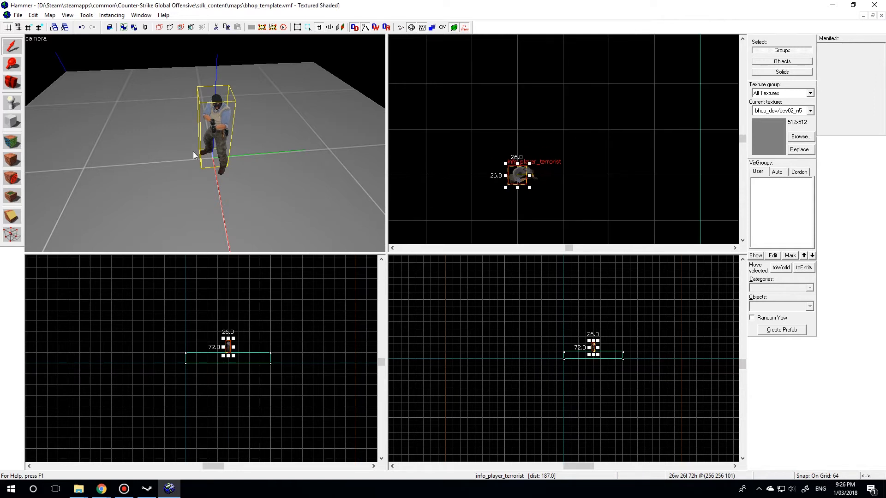
# - Raise the info_player_terrorist entity above the floor block by one 64-unit grid step in the front view
pyautogui.scroll(-3, 201, 156)
pyautogui.scroll(8, 226, 353)
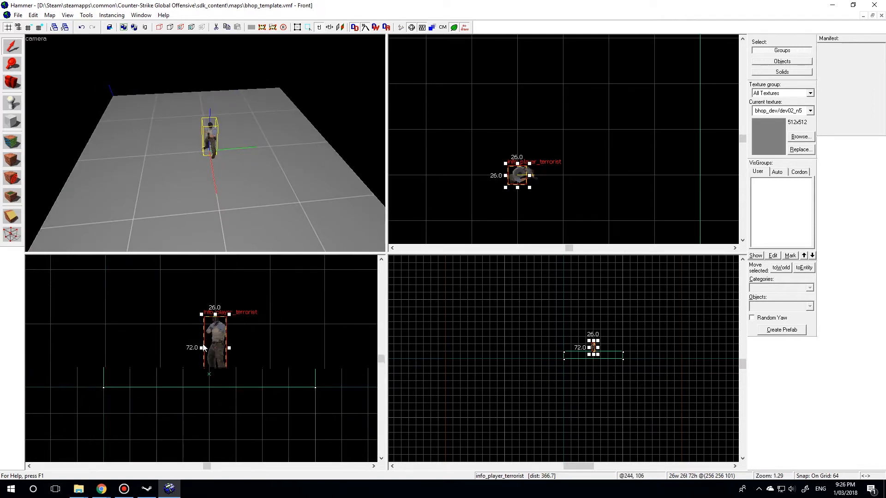
pyautogui.scroll(3, 216, 427)
pyautogui.scroll(-4, 166, 380)
pyautogui.scroll(-4, 260, 318)
pyautogui.scroll(5, 276, 322)
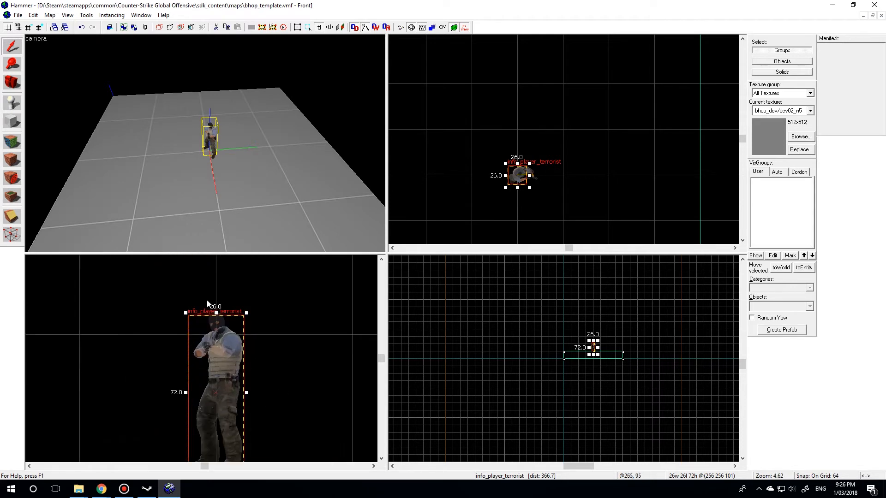
pyautogui.scroll(-3, 229, 329)
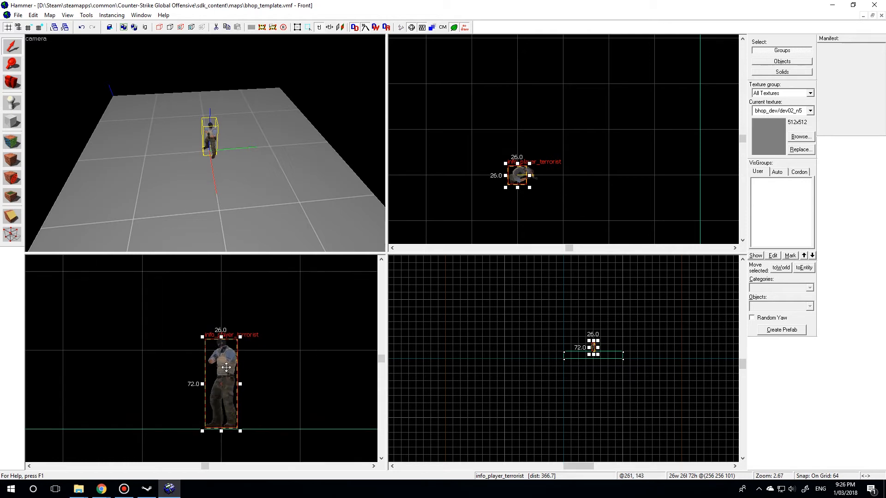
pyautogui.moveTo(217, 399); pyautogui.dragTo(182, 340)
pyautogui.scroll(-2, 216, 321)
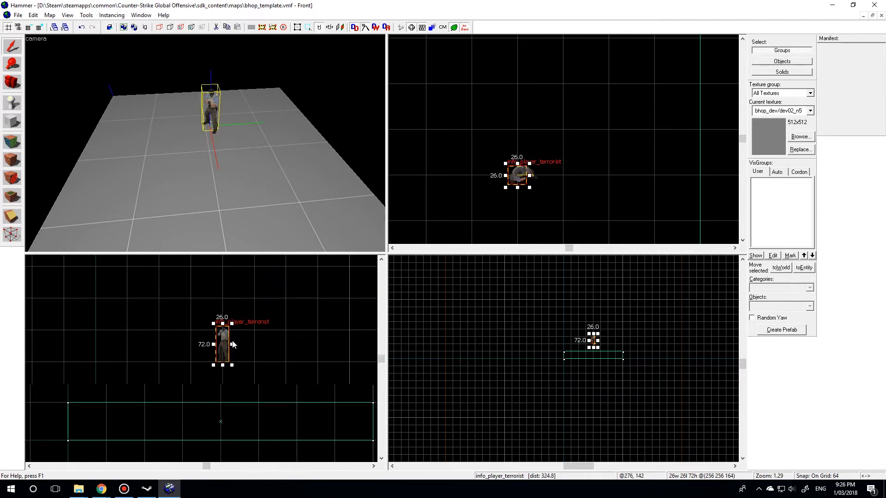
pyautogui.scroll(-3, 270, 365)
pyautogui.moveTo(224, 331)
pyautogui.mouseDown()
pyautogui.moveTo(226, 348)
pyautogui.moveTo(330, 296)
pyautogui.moveTo(275, 355)
pyautogui.moveTo(218, 335)
pyautogui.mouseUp()
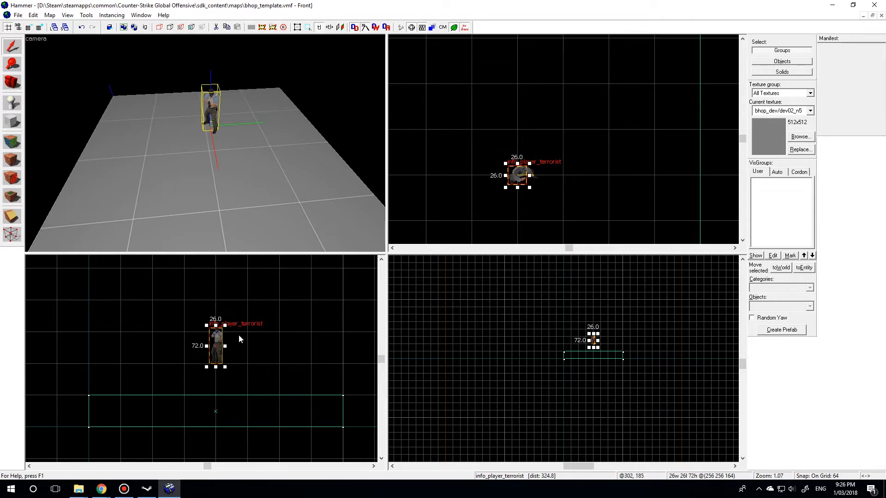
# - Using a 16-unit grid, lower the info_player_terrorist entity to one grid square above the floor, then restore the 64-unit grid
pyautogui.press('[')
pyautogui.scroll(2, 239, 341)
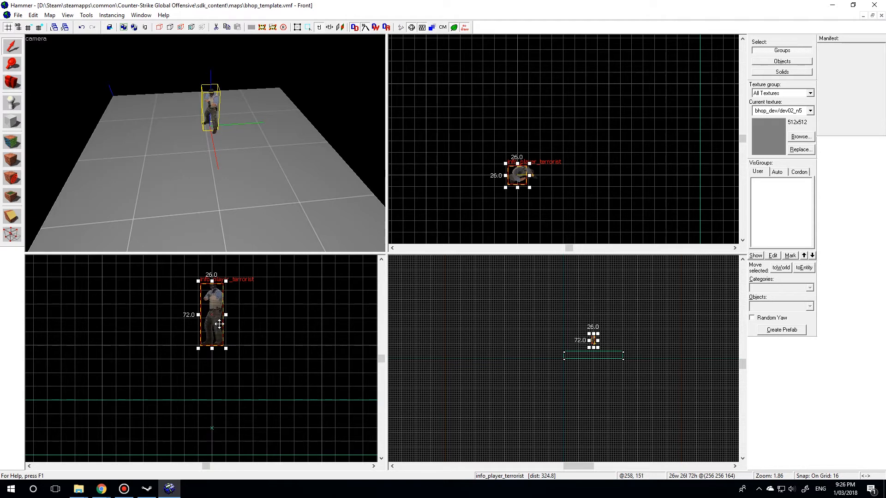
pyautogui.moveTo(220, 319); pyautogui.dragTo(220, 361)
pyautogui.scroll(5, 255, 368)
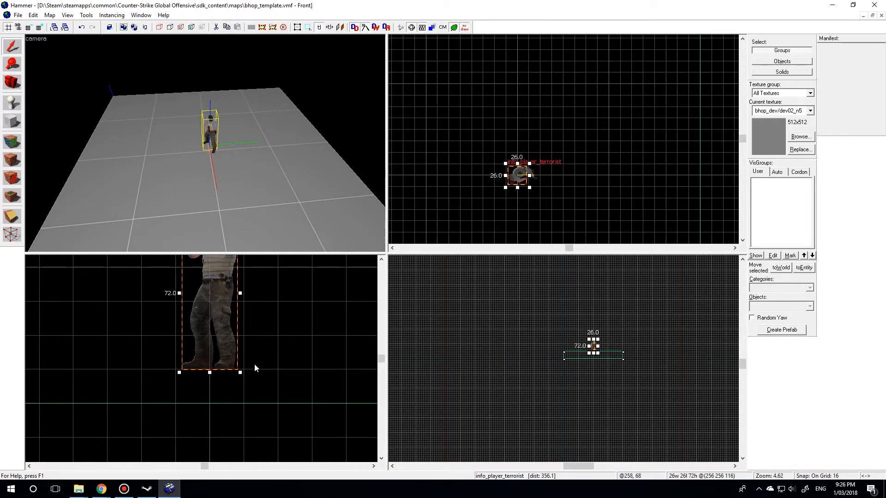
pyautogui.press(']')
pyautogui.press(']')
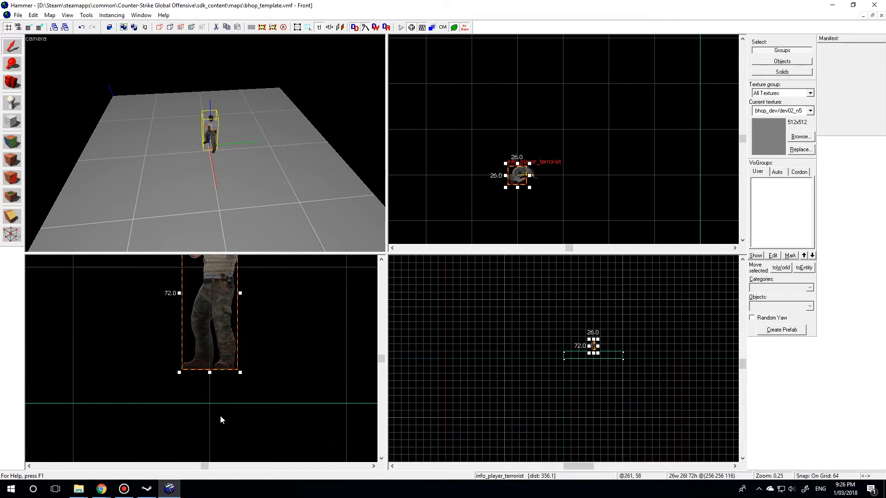
pyautogui.scroll(-2, 208, 401)
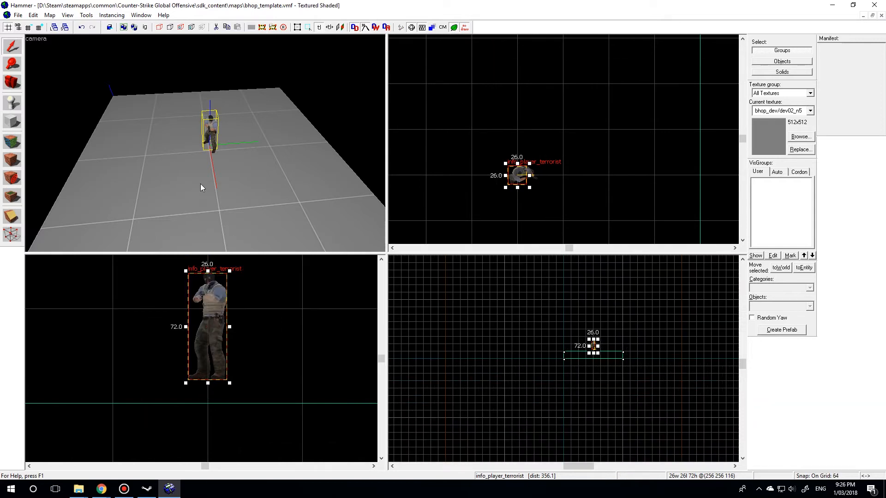
# - Select the floor block and place a copy of it flush against its positive-Y edge in the top view
pyautogui.press('a')
pyautogui.click(205, 143)
pyautogui.press('w')
pyautogui.press('d')
pyautogui.press('s')
pyautogui.press('z')
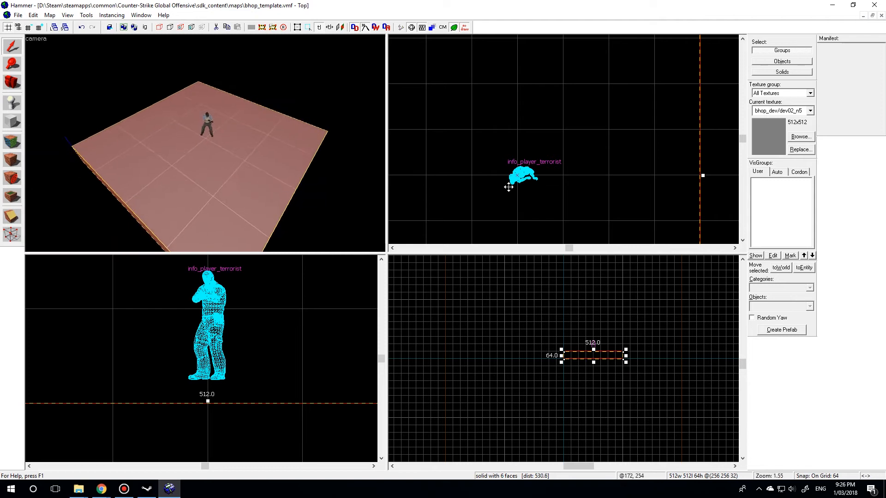
pyautogui.scroll(-6, 492, 180)
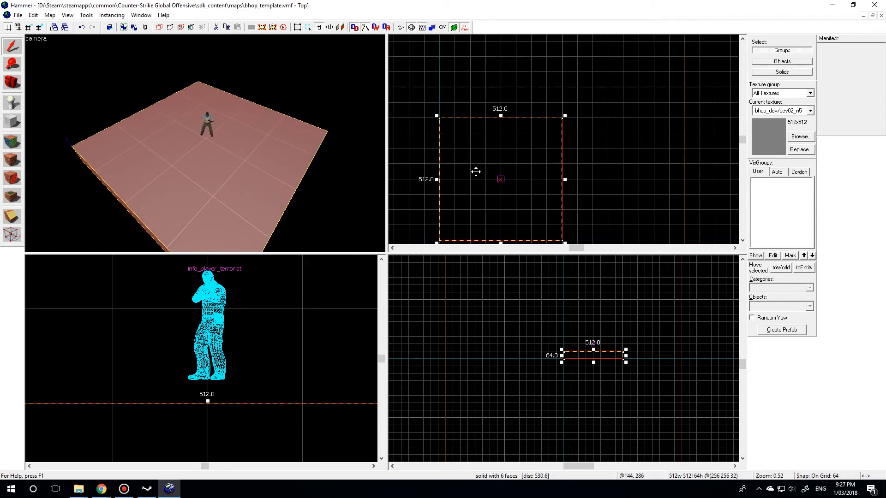
pyautogui.keyDown('shift'); pyautogui.moveTo(476, 195); pyautogui.dragTo(479, 73); pyautogui.keyUp('shift')
pyautogui.scroll(-3, 491, 199)
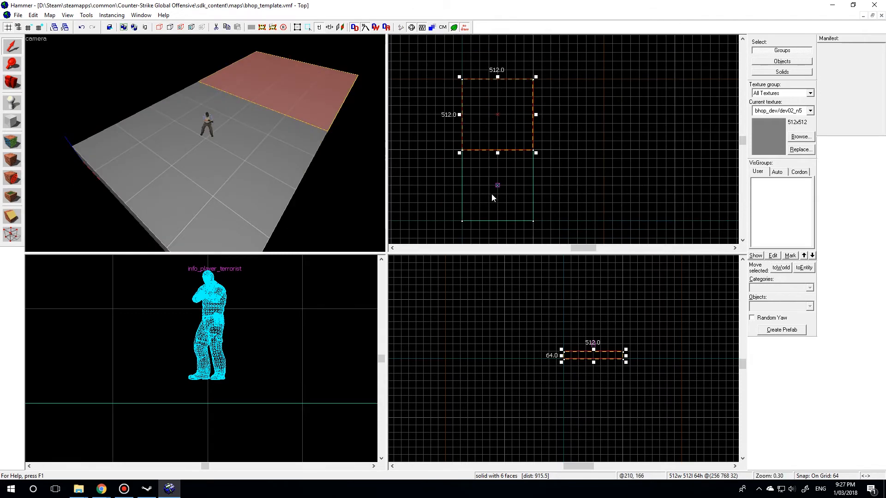
# - Resize the copied block into a wall 64 units thick and 512 units high along the floor's edge
pyautogui.scroll(1, 490, 82)
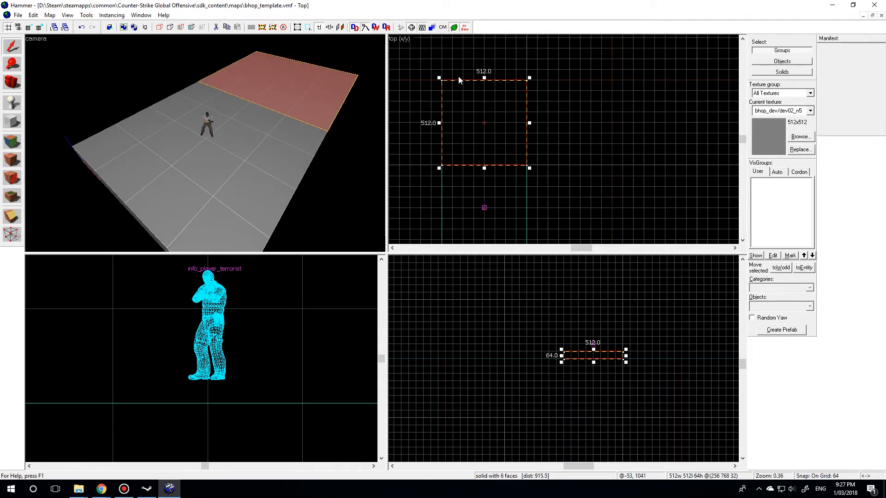
pyautogui.moveTo(483, 77); pyautogui.dragTo(483, 154)
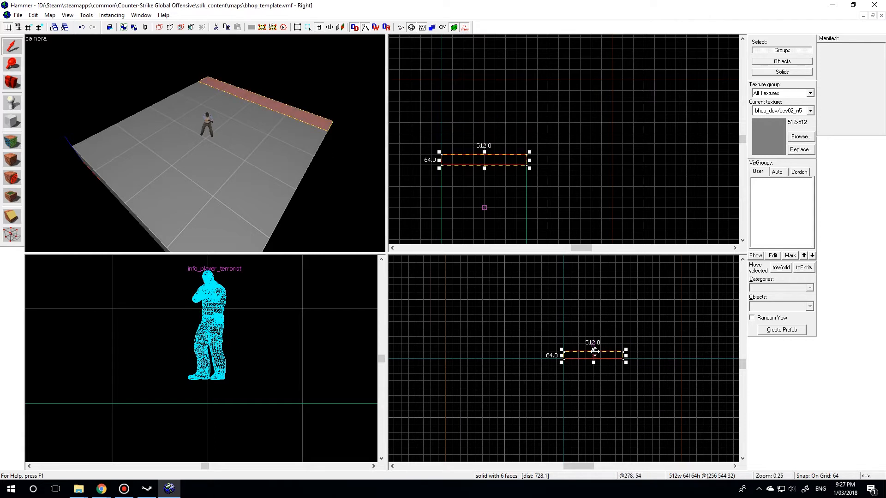
pyautogui.moveTo(594, 349); pyautogui.dragTo(596, 299)
pyautogui.press('z')
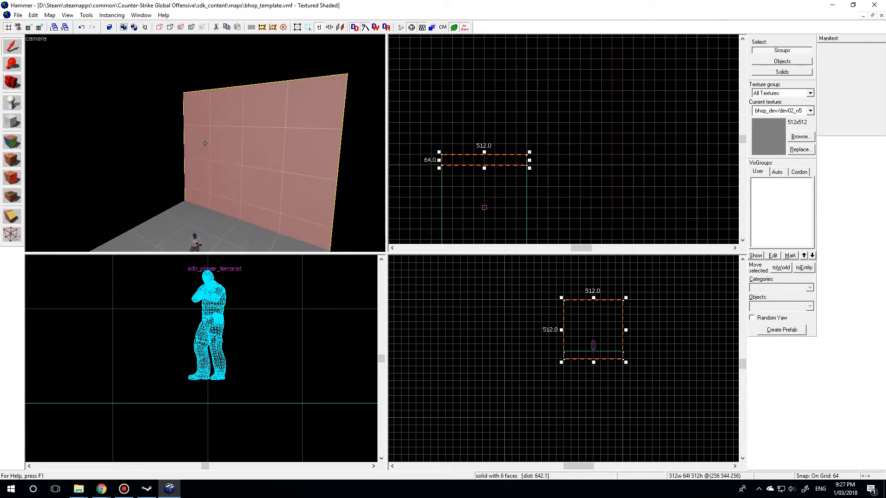
# - Copy the wall to the floor's opposite edge and add a 64-unit-thick, 640-unit-long, 512-unit-high wall across the negative-X end
pyautogui.press('d')
pyautogui.press('s')
pyautogui.scroll(-1, 473, 121)
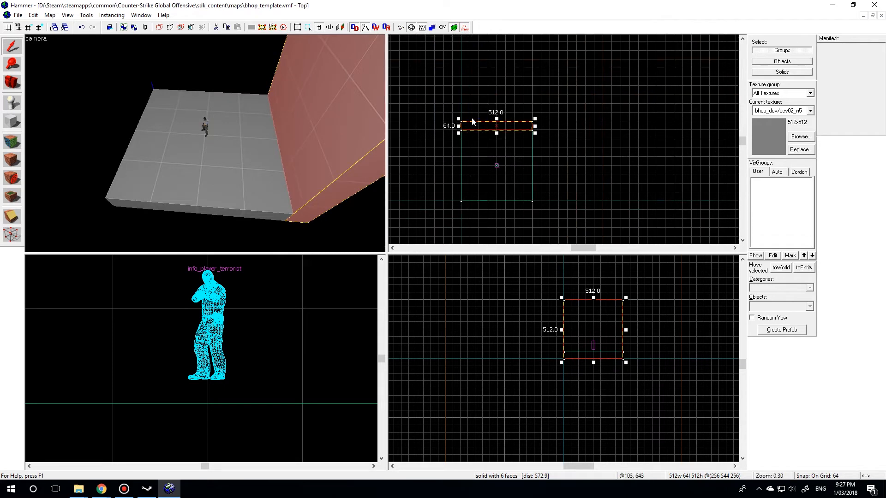
pyautogui.moveTo(473, 125)
pyautogui.mouseDown()
pyautogui.moveTo(470, 206)
pyautogui.moveTo(537, 129)
pyautogui.moveTo(484, 100)
pyautogui.moveTo(465, 115)
pyautogui.mouseUp()
pyautogui.press('z')
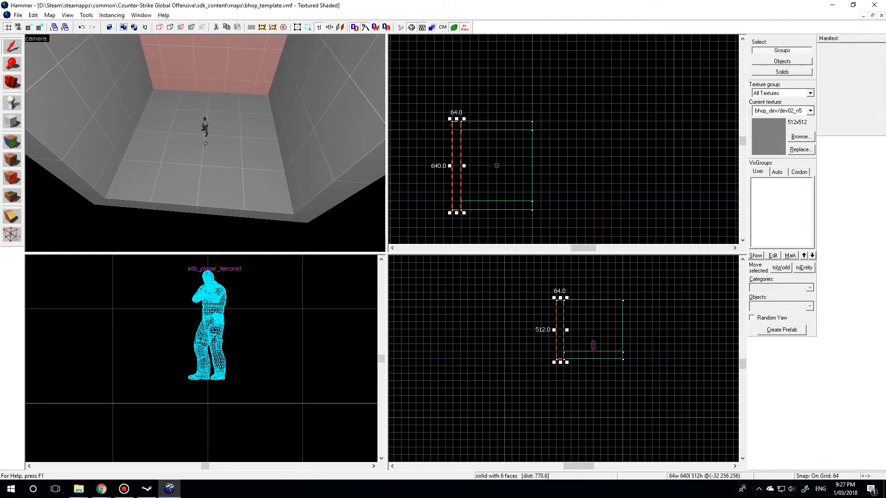
pyautogui.press('d')
pyautogui.press('a')
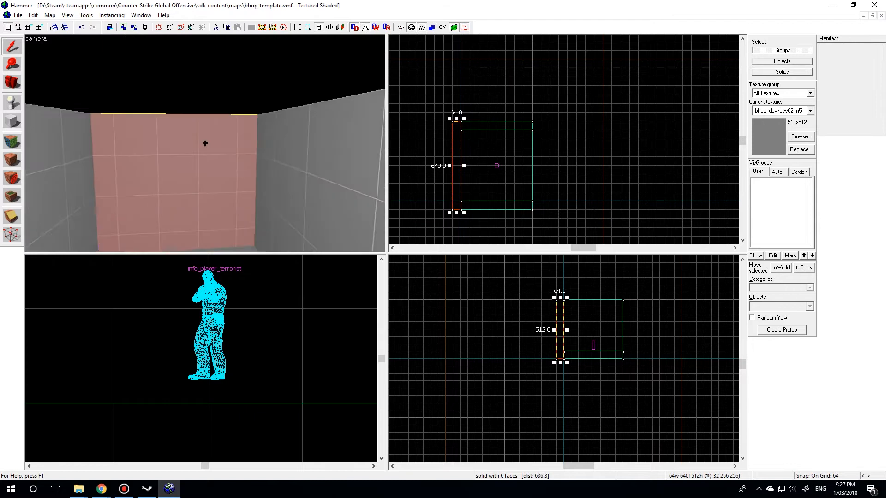
pyautogui.press('d')
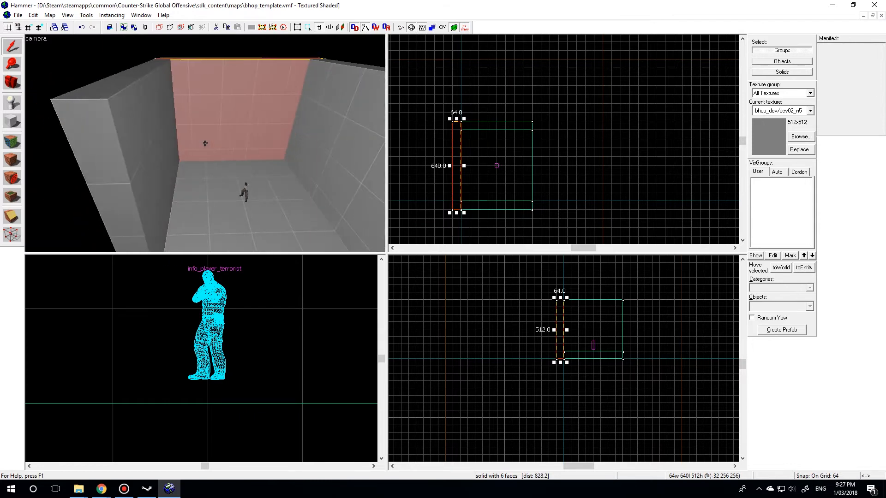
# - Select the floor block and stretch its open end in the positive X direction to a length of 1536 units
pyautogui.click(205, 143)
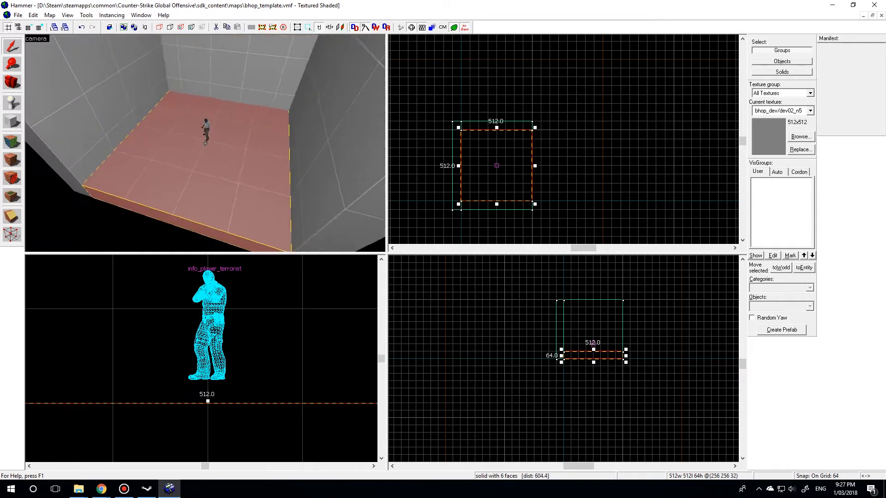
pyautogui.press('d')
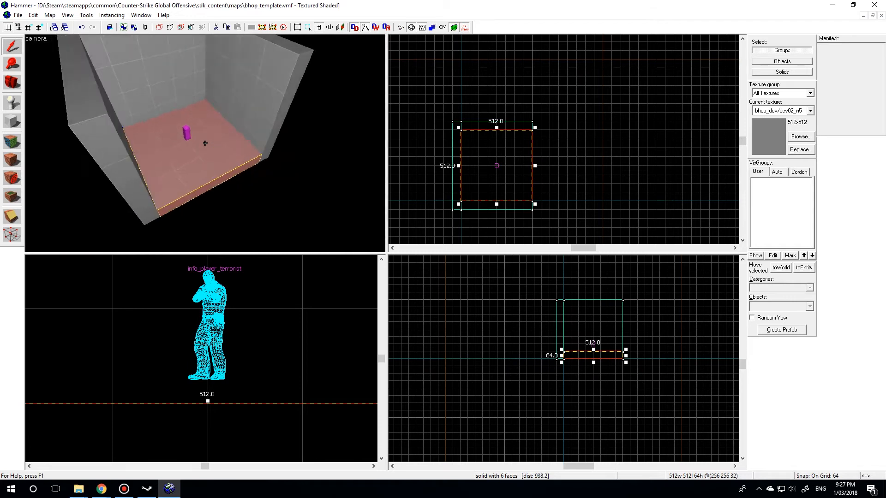
pyautogui.press('s')
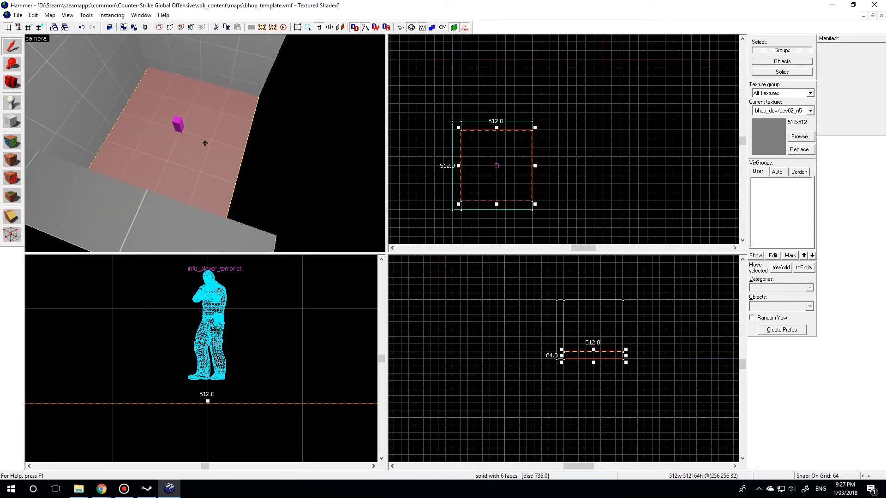
pyautogui.press('z')
pyautogui.scroll(-2, 599, 167)
pyautogui.scroll(2, 633, 164)
pyautogui.scroll(-1, 501, 169)
pyautogui.moveTo(457, 167); pyautogui.dragTo(573, 167)
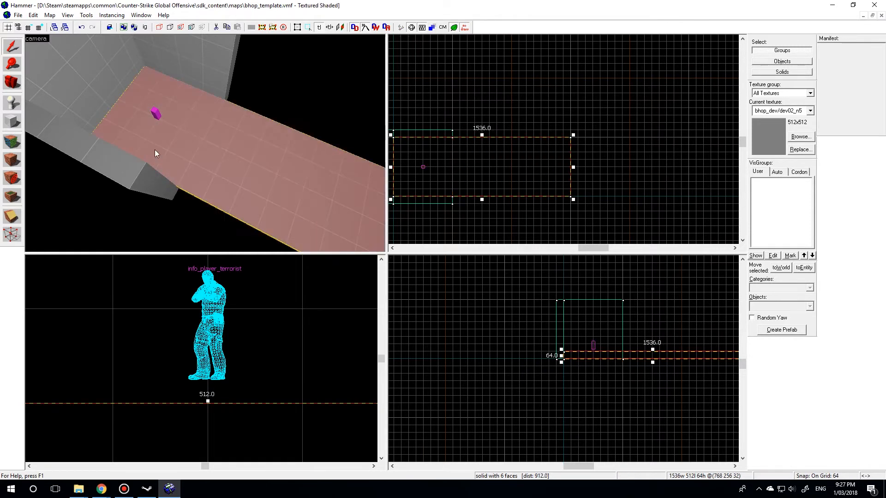
pyautogui.press('z')
pyautogui.press('s')
pyautogui.press('z')
pyautogui.scroll(-1, 443, 163)
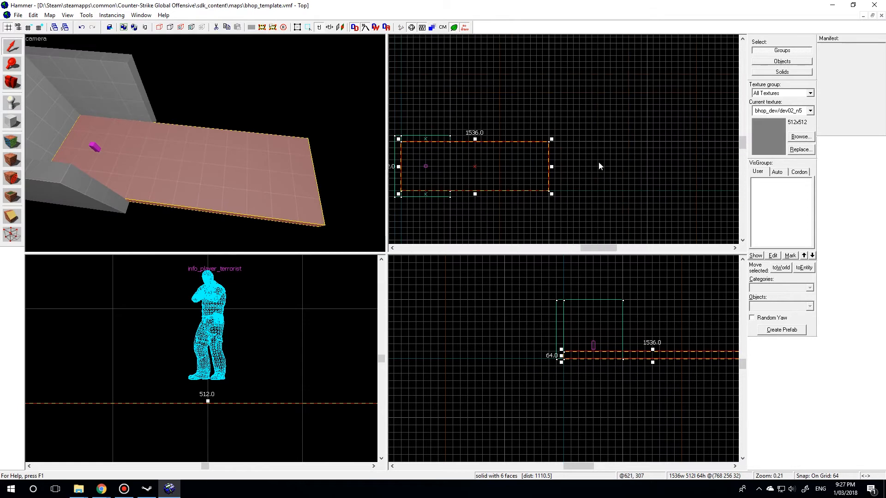
pyautogui.moveTo(552, 166)
pyautogui.mouseDown()
pyautogui.moveTo(596, 165)
pyautogui.moveTo(549, 166)
pyautogui.mouseUp()
# - Select both side walls together and stretch them to 1536 units so they run the floor's full length
pyautogui.press('z')
pyautogui.press('w')
pyautogui.press('d')
pyautogui.click(205, 143)
pyautogui.press('z')
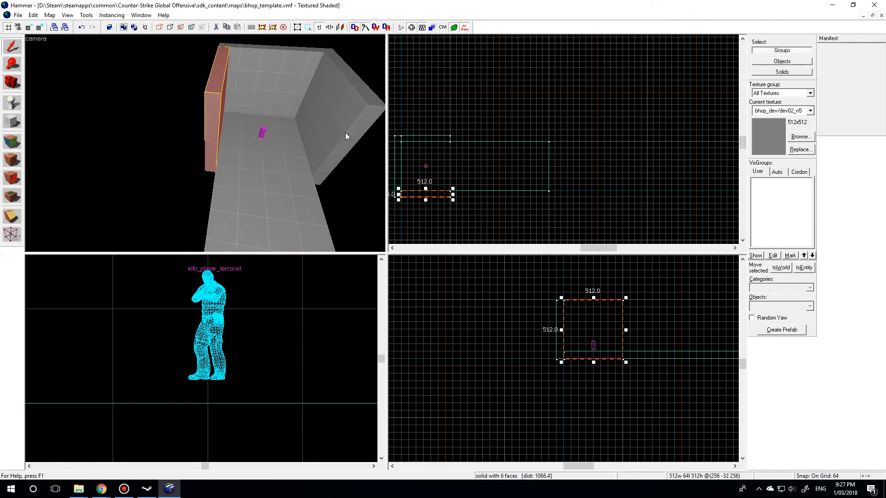
pyautogui.click(346, 107)
pyautogui.click(223, 104)
pyautogui.click(348, 107)
pyautogui.click(213, 108)
pyautogui.keyDown('ctrl'); pyautogui.click(322, 132); pyautogui.keyUp('ctrl')
pyautogui.moveTo(454, 165); pyautogui.dragTo(551, 166)
# - Select the 640-unit end wall and place a copy across the open end of the corridor
pyautogui.press('a')
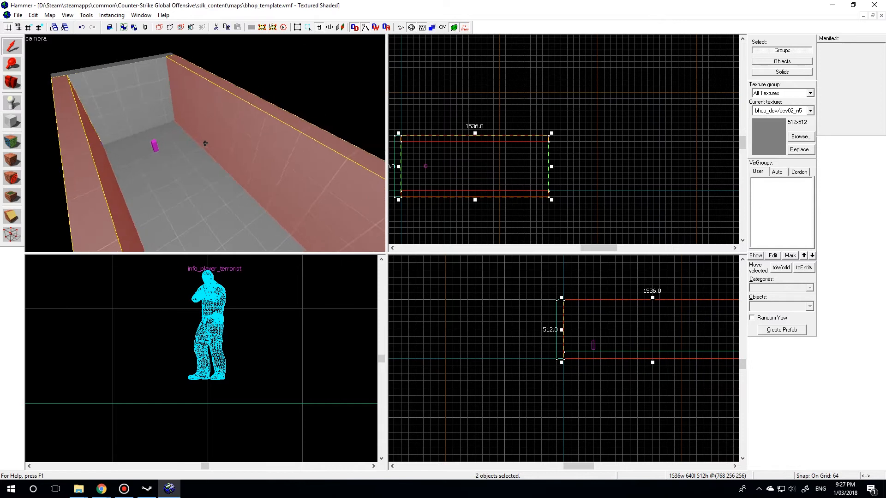
pyautogui.press('z')
pyautogui.scroll(-1, 549, 166)
pyautogui.scroll(11, 426, 144)
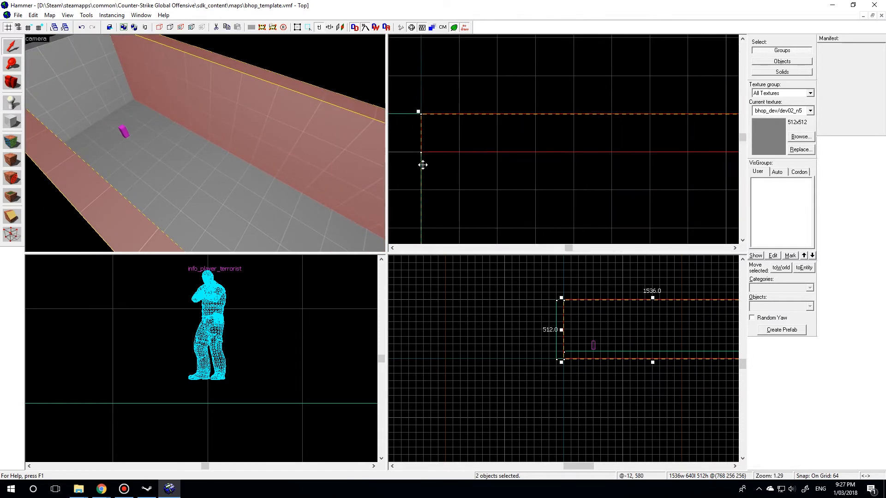
pyautogui.scroll(-6, 122, 127)
pyautogui.click(184, 142)
pyautogui.click(127, 101)
pyautogui.scroll(-8, 492, 165)
pyautogui.moveTo(436, 161); pyautogui.dragTo(622, 162)
# - Examine the walled room from inside in the 3D view and select the long positive-Y side wall
pyautogui.press('z')
pyautogui.press('w')
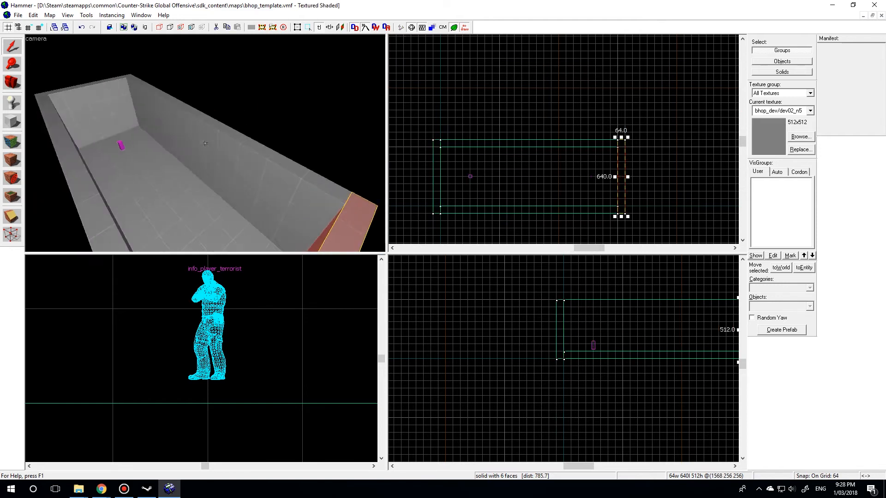
pyautogui.press('w')
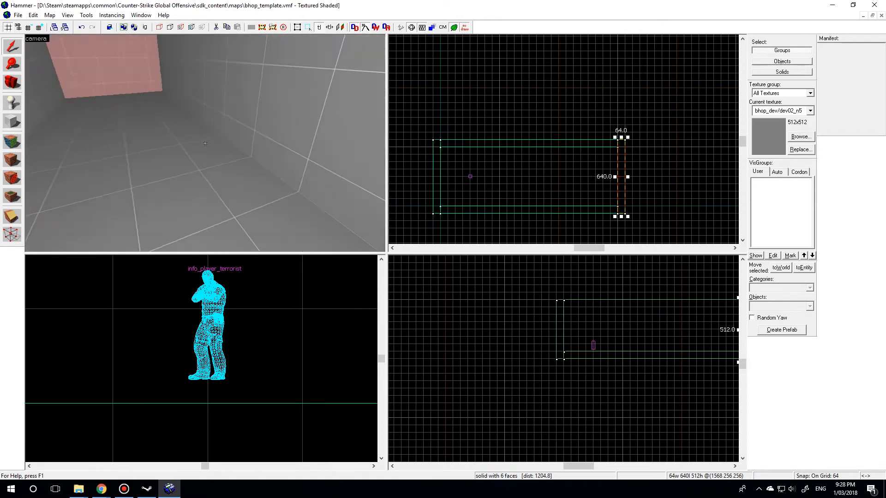
pyautogui.press('w')
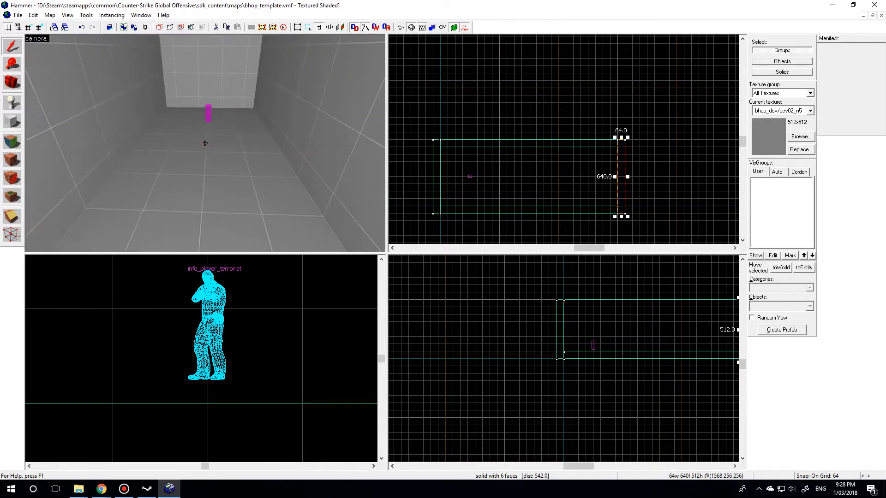
pyautogui.press('w')
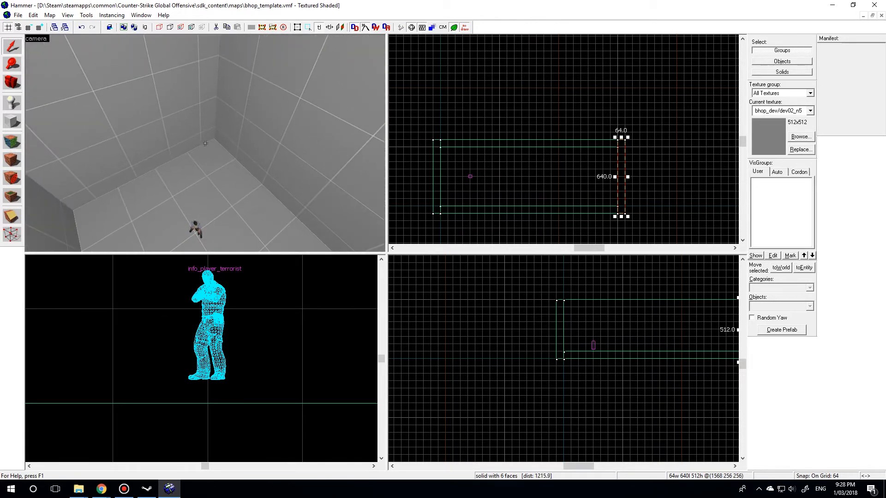
pyautogui.click(263, 184)
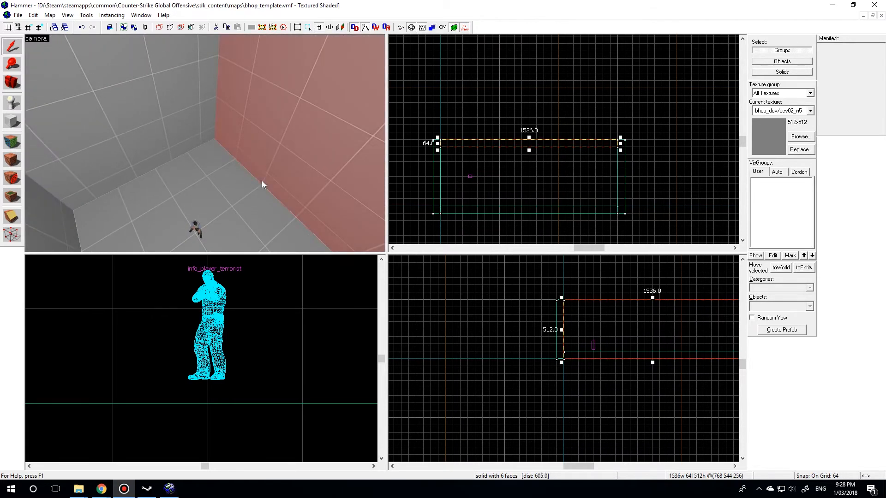
pyautogui.press('z')
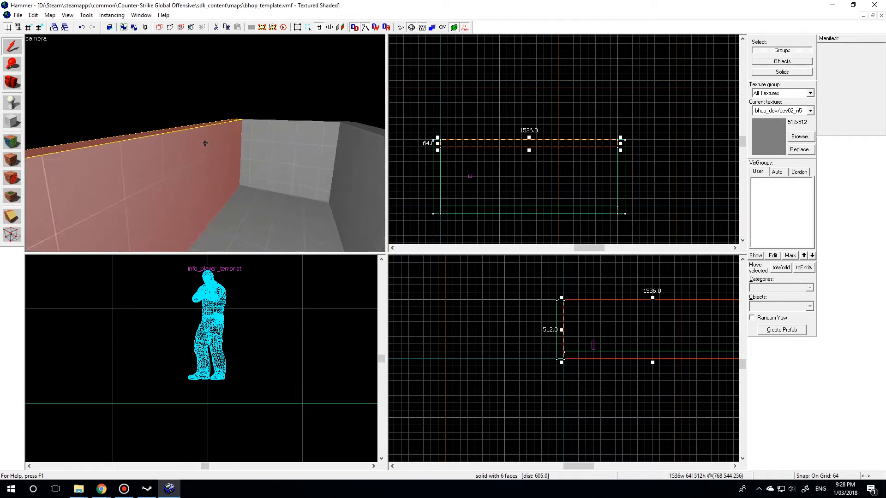
pyautogui.press('w')
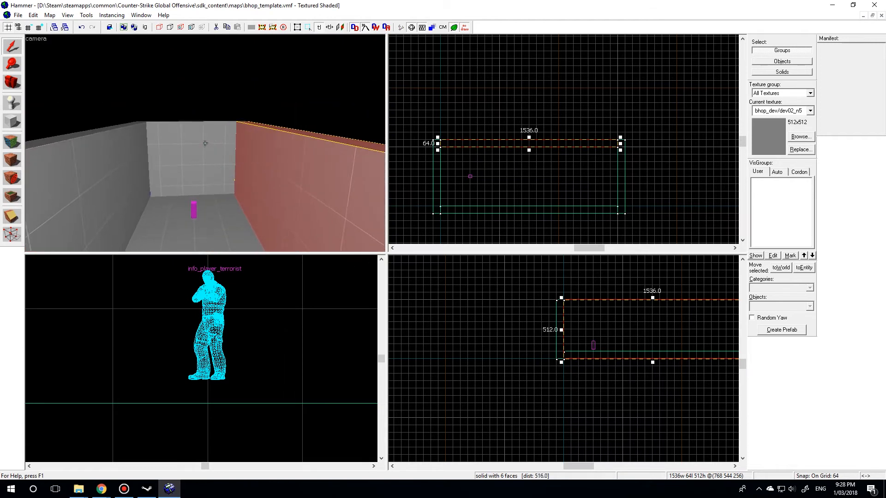
pyautogui.press('w')
pyautogui.press('w')
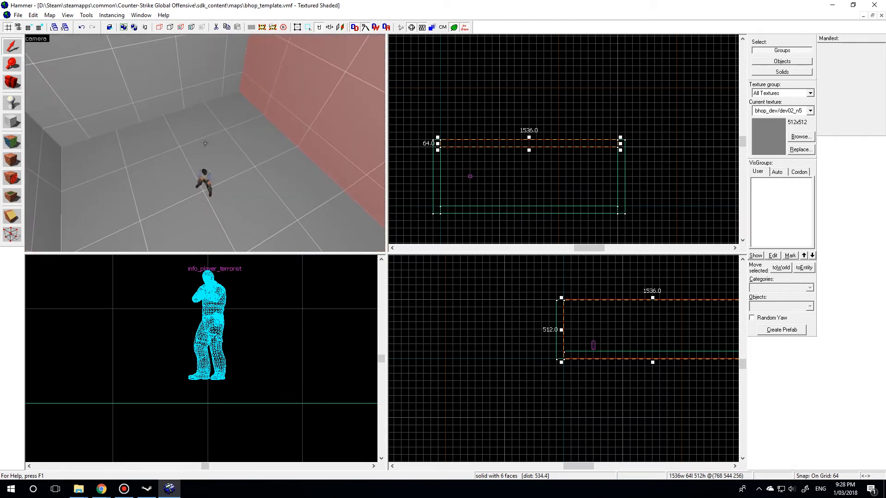
pyautogui.press('w')
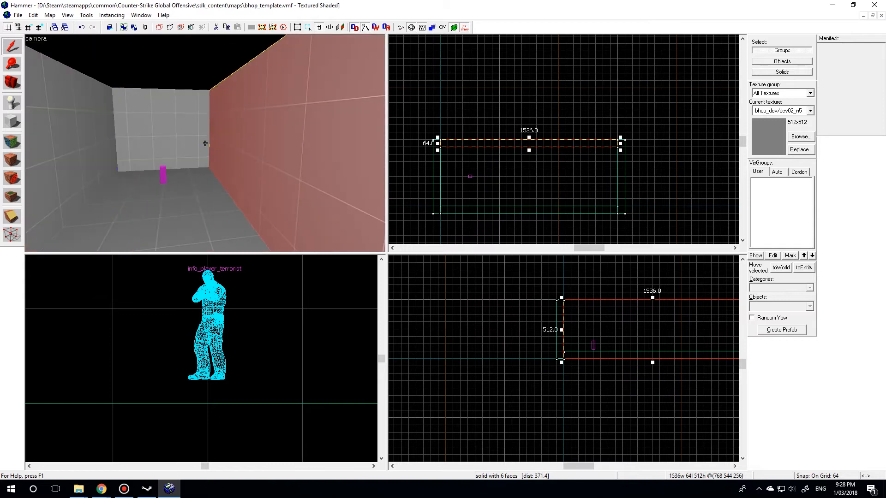
# - Select the room's floor block and place a copy of it directly on top, 64 units higher
pyautogui.press('w')
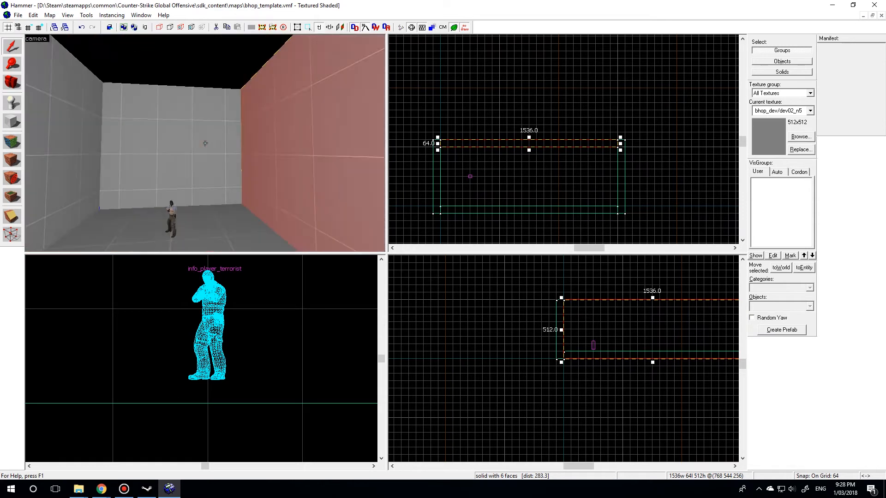
pyautogui.click(205, 143)
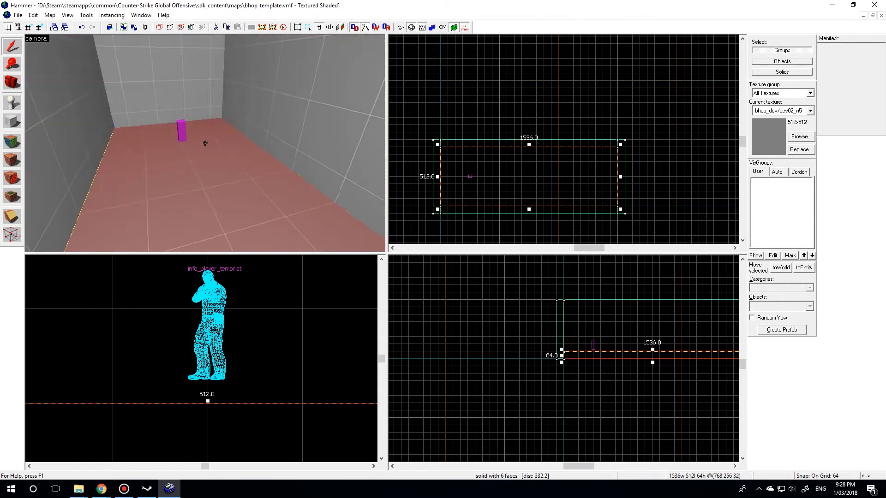
pyautogui.press('w')
pyautogui.press('s')
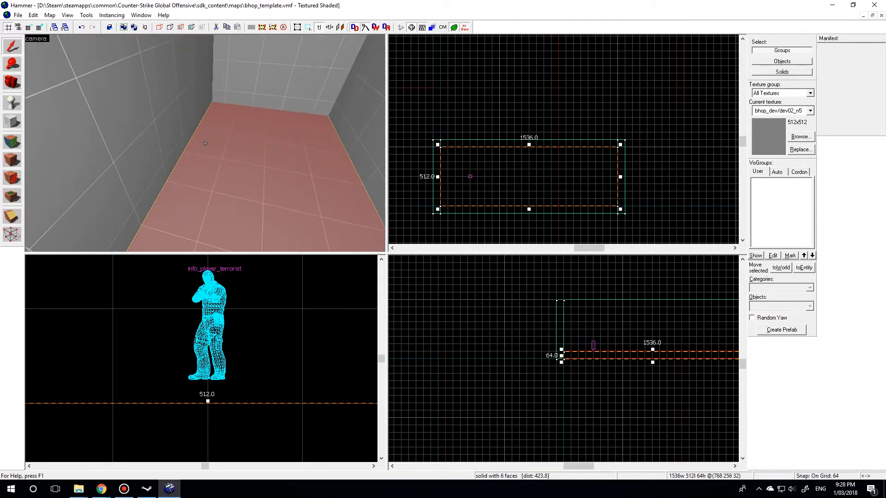
pyautogui.press('s')
pyautogui.press('w')
pyautogui.press('z')
pyautogui.scroll(-4, 176, 330)
pyautogui.scroll(1, 174, 325)
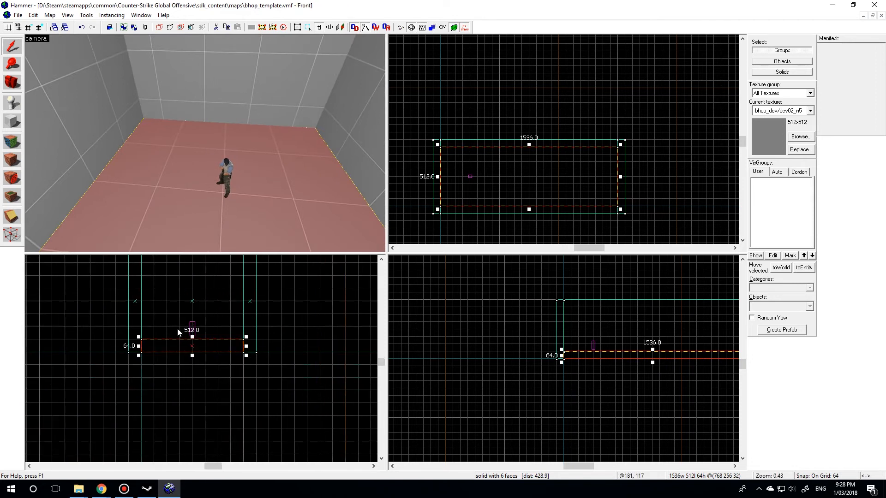
pyautogui.moveTo(177, 338); pyautogui.dragTo(178, 326)
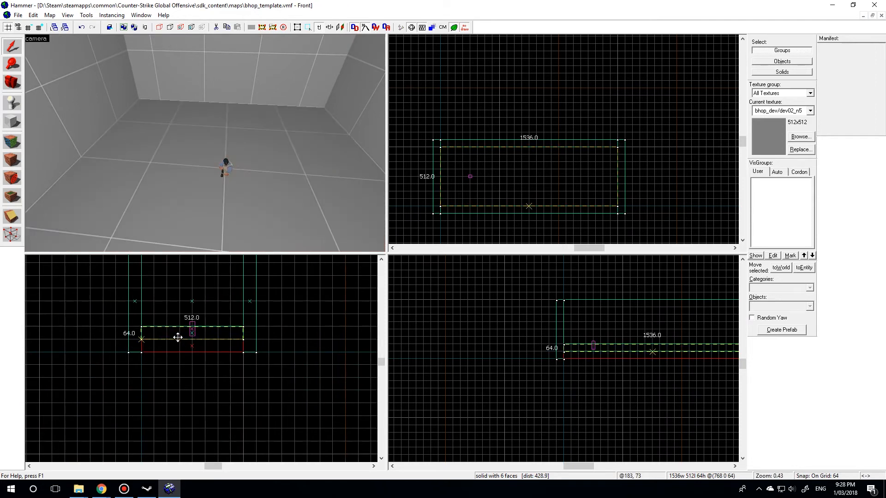
# - Shorten the copied floor block to 320 units so it forms a raised platform at the player spawn's end
pyautogui.moveTo(620, 176); pyautogui.dragTo(480, 171)
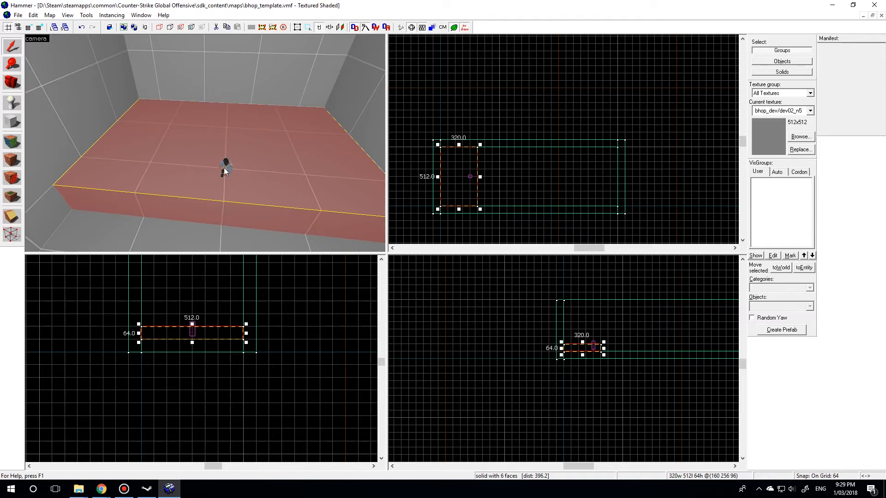
pyautogui.press('z')
pyautogui.press('s')
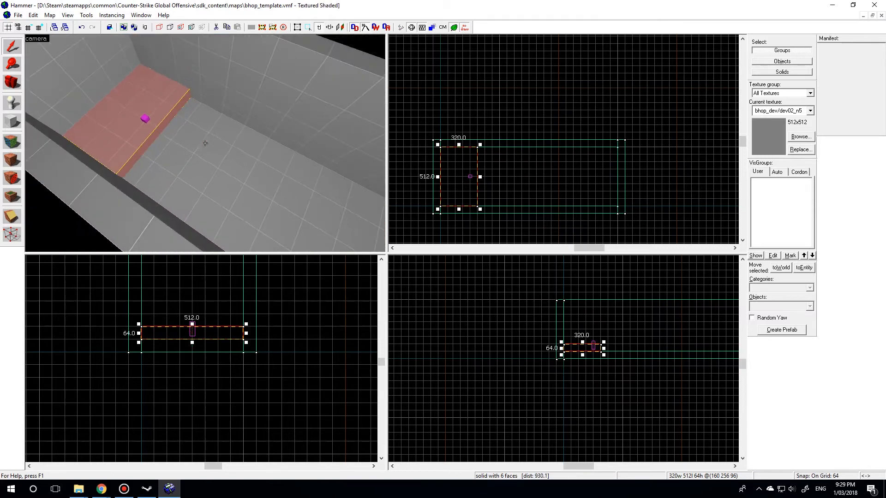
pyautogui.press('w')
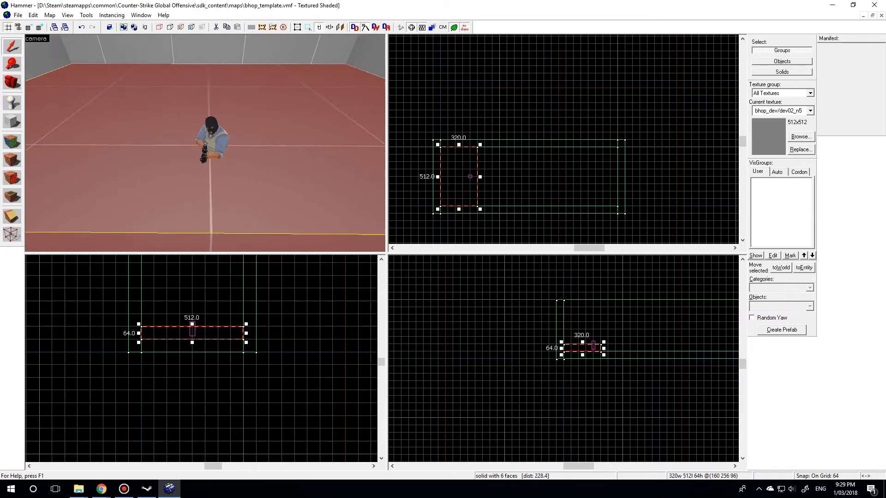
# - Select the player spawn and, with a finer grid, set its height so it stands just above the raised platform
pyautogui.press('a')
pyautogui.press('s')
pyautogui.press('z')
pyautogui.click(234, 134)
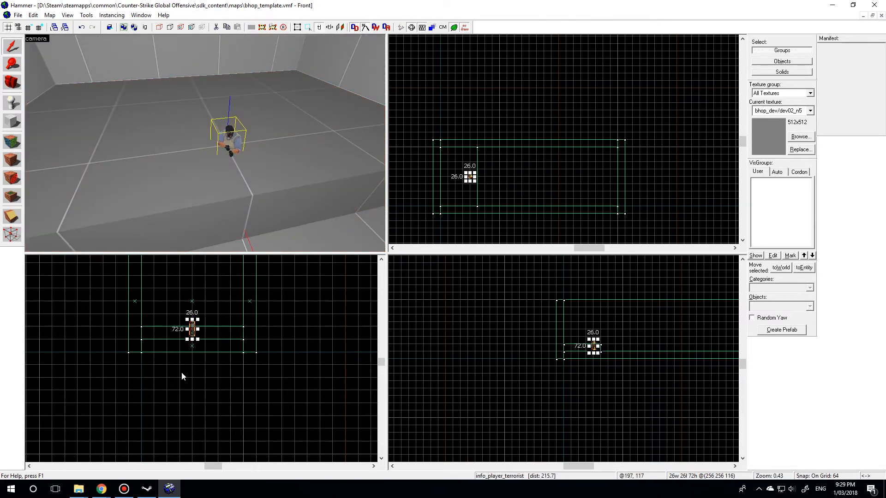
pyautogui.scroll(7, 181, 363)
pyautogui.moveTo(194, 392); pyautogui.dragTo(198, 311)
pyautogui.scroll(2, 199, 358)
pyautogui.press('[')
pyautogui.press('[')
pyautogui.moveTo(185, 299); pyautogui.dragTo(191, 351)
# - Centre the player spawn on the platform at X 160 and restore the 64-unit grid
pyautogui.scroll(6, 520, 189)
pyautogui.scroll(2, 521, 189)
pyautogui.moveTo(528, 179); pyautogui.dragTo(480, 178)
pyautogui.press(']')
pyautogui.press(']')
pyautogui.press('w')
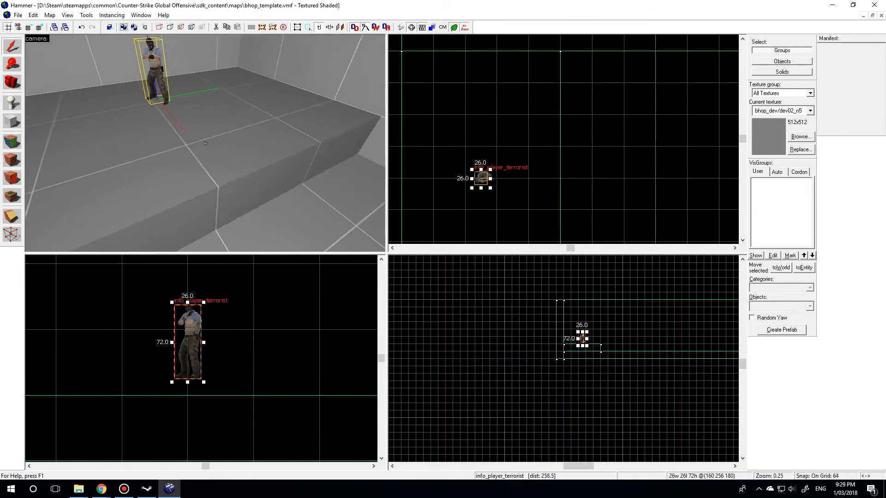
pyautogui.press('s')
pyautogui.press('w')
pyautogui.press('w')
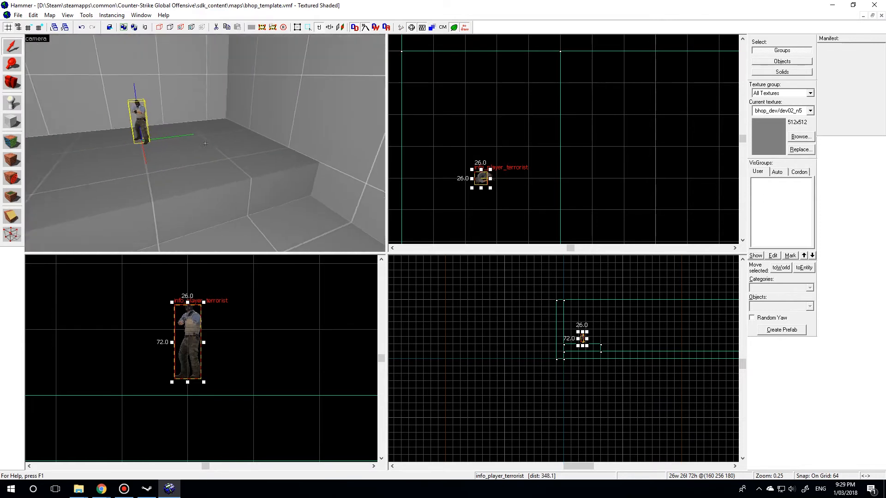
# - Select the spawn platform and examine how it sits between the room's walls in the 3D view
pyautogui.click(206, 143)
pyautogui.press('s')
pyautogui.press('w')
pyautogui.press('s')
pyautogui.click(124, 489)
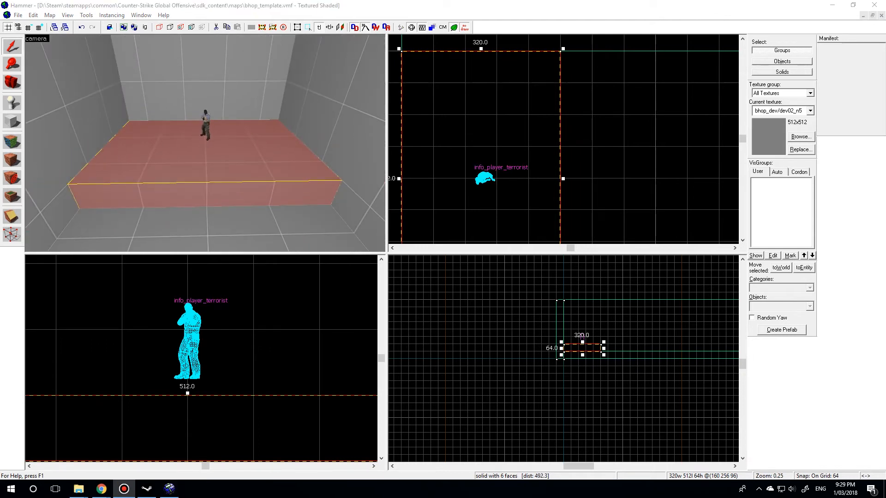
pyautogui.click(220, 169)
pyautogui.press('z')
pyautogui.press('w')
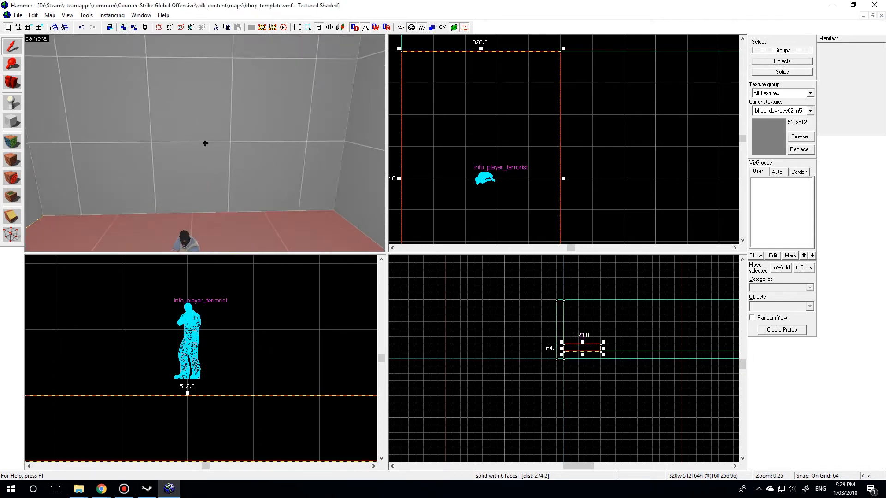
pyautogui.press('w')
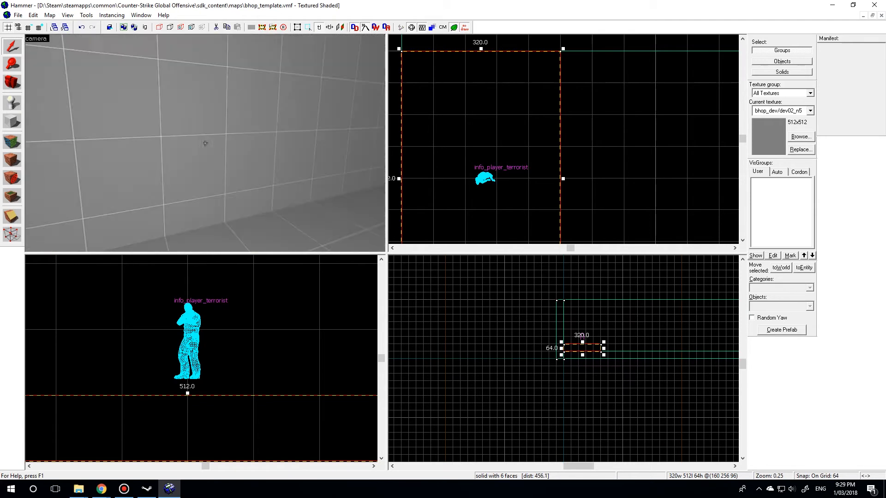
# - Compare the enclosing end and side walls with the platform inside, viewing a side wall's properties without changing them
pyautogui.click(206, 143)
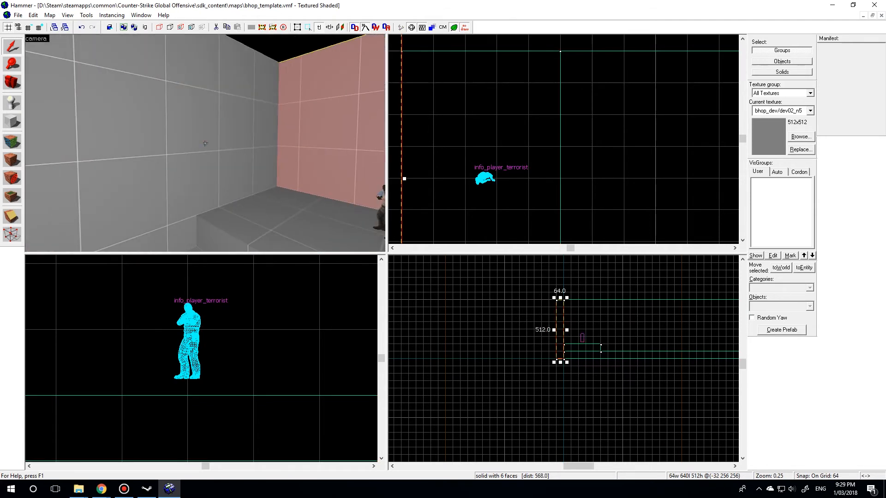
pyautogui.click(205, 143)
pyautogui.click(205, 143)
pyautogui.click(205, 143)
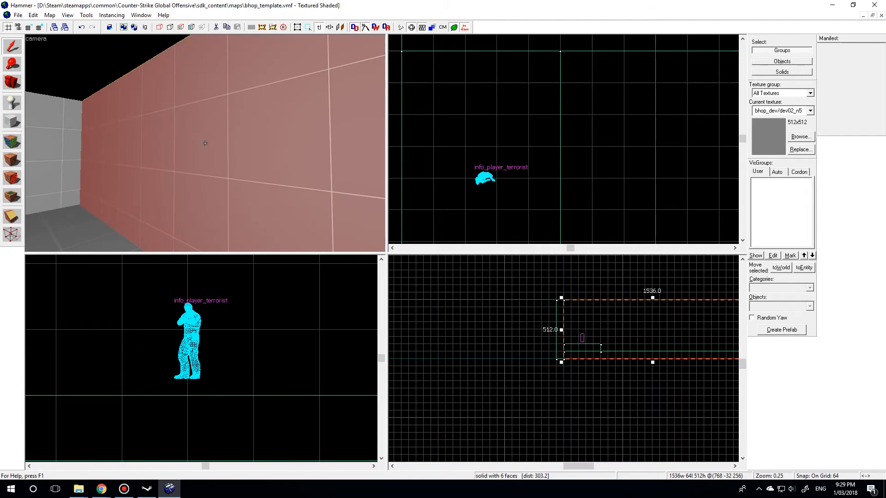
pyautogui.click(205, 143)
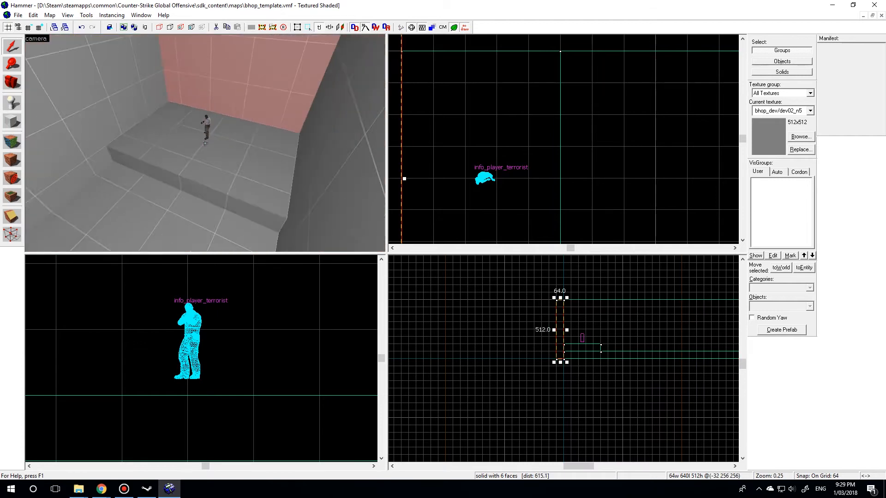
pyautogui.press('w')
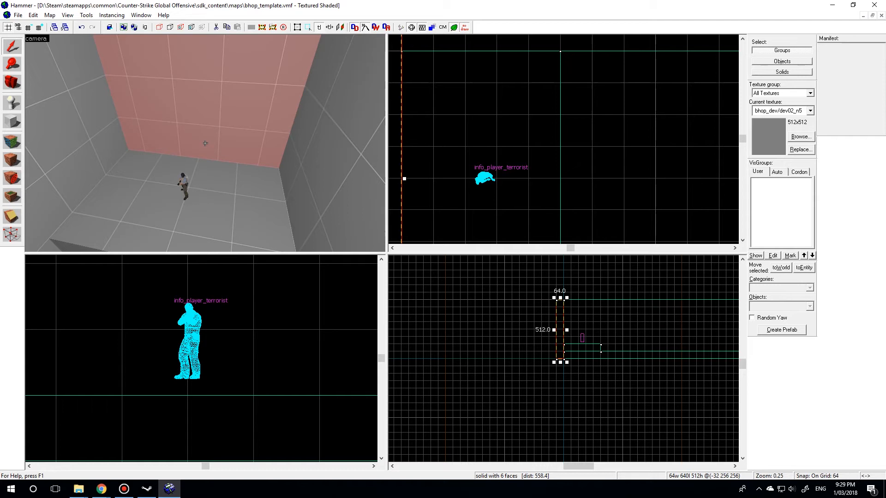
pyautogui.press('w')
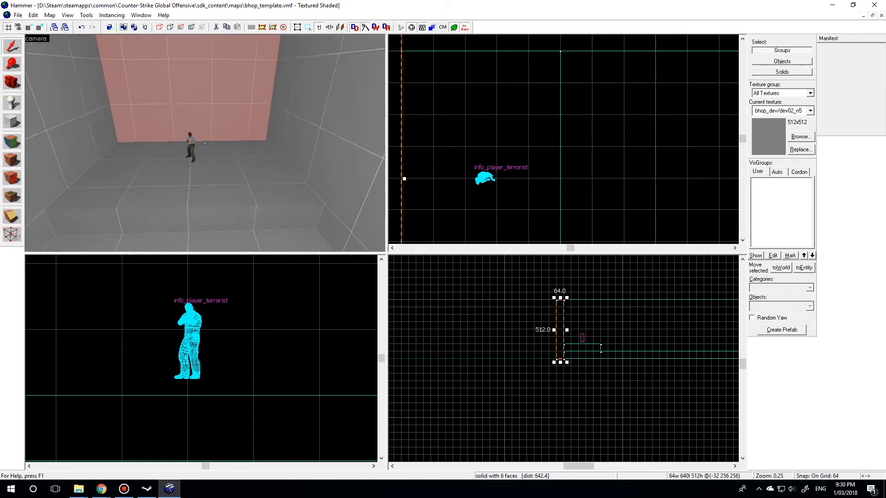
pyautogui.press('d')
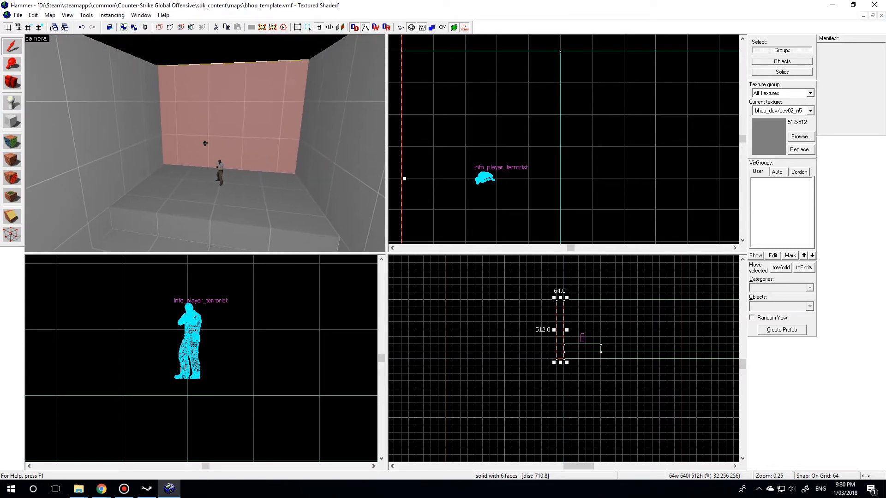
pyautogui.click(205, 143)
pyautogui.press('w')
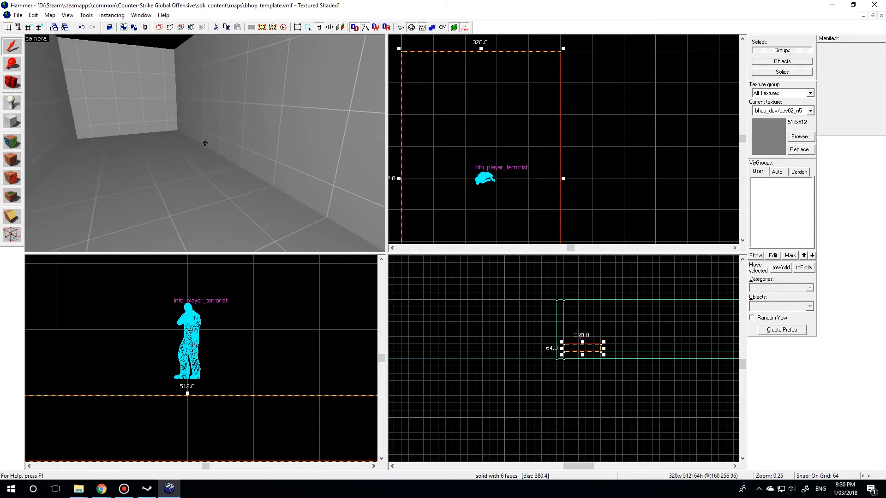
pyautogui.press('a')
pyautogui.press('a')
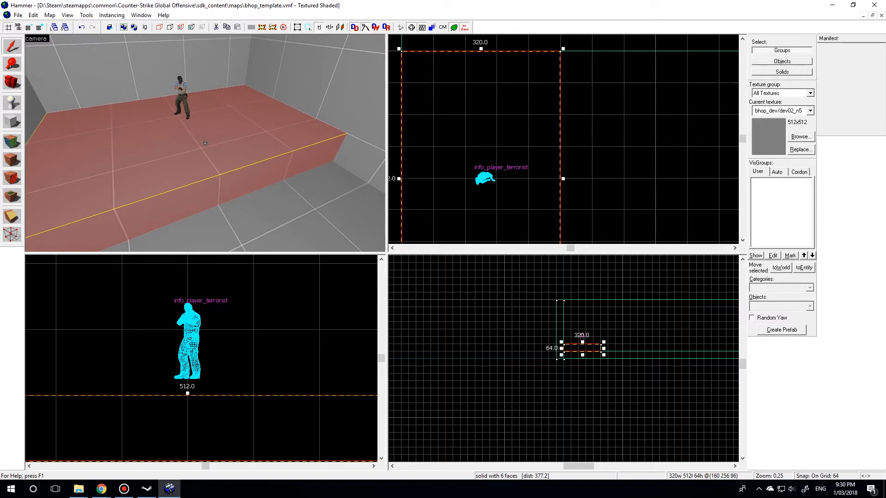
pyautogui.doubleClick(205, 143)
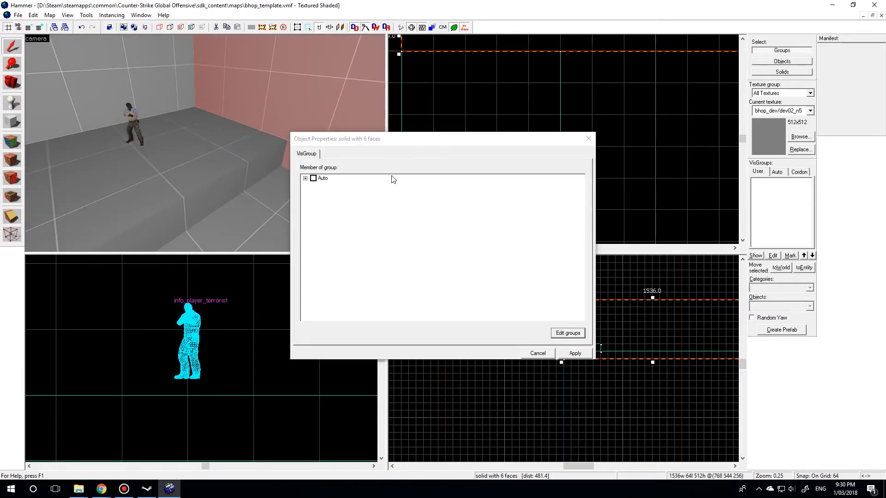
pyautogui.click(536, 353)
# - Tie the 320-unit spawn platform to a func_detail entity, keeping its default properties
pyautogui.click(216, 189)
pyautogui.press('z')
pyautogui.press('w')
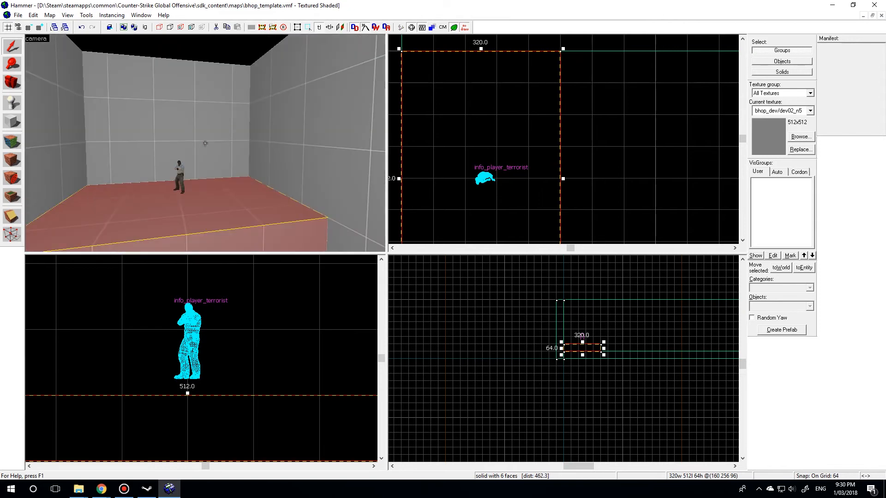
pyautogui.press('w')
pyautogui.press('d')
pyautogui.press('z')
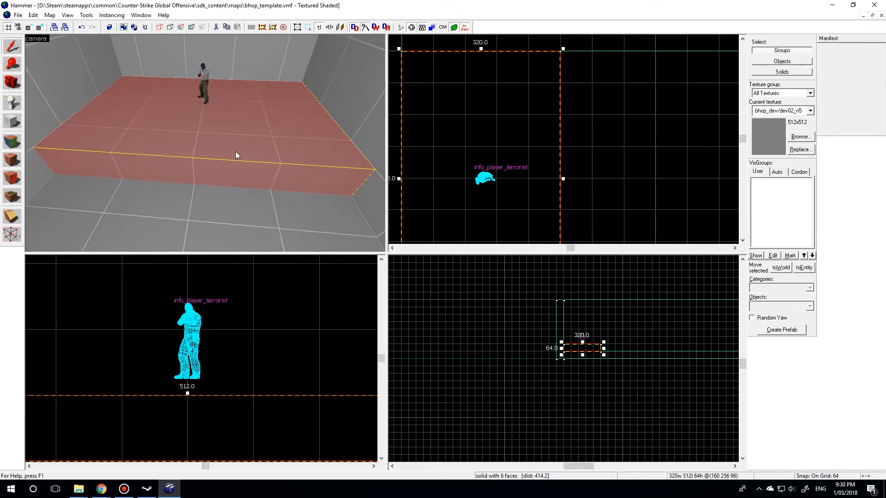
pyautogui.hotkey('ctrl', 't')
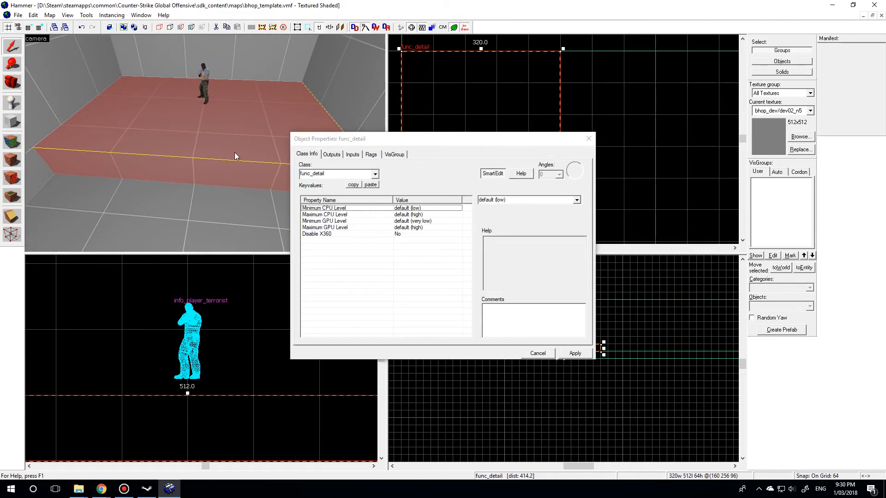
pyautogui.moveTo(324, 134)
pyautogui.mouseDown()
pyautogui.moveTo(317, 80)
pyautogui.moveTo(267, 66)
pyautogui.mouseUp()
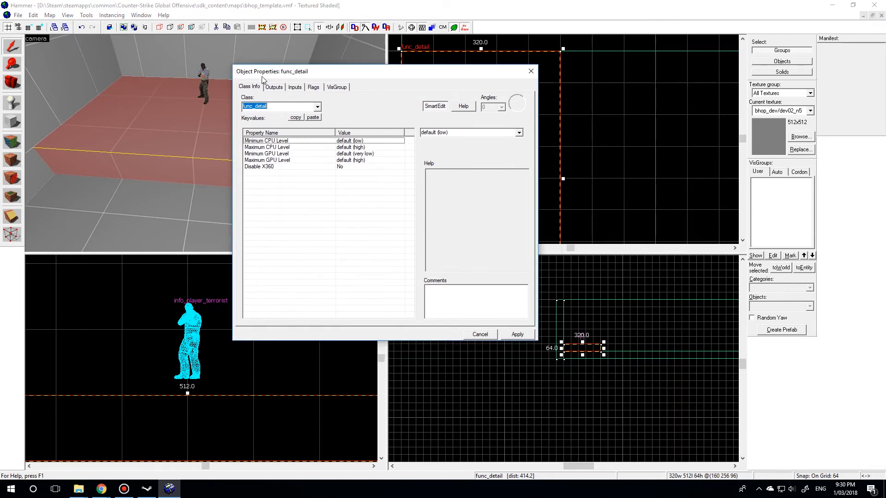
pyautogui.click(252, 107)
pyautogui.click(276, 108)
pyautogui.click(516, 337)
pyautogui.click(467, 335)
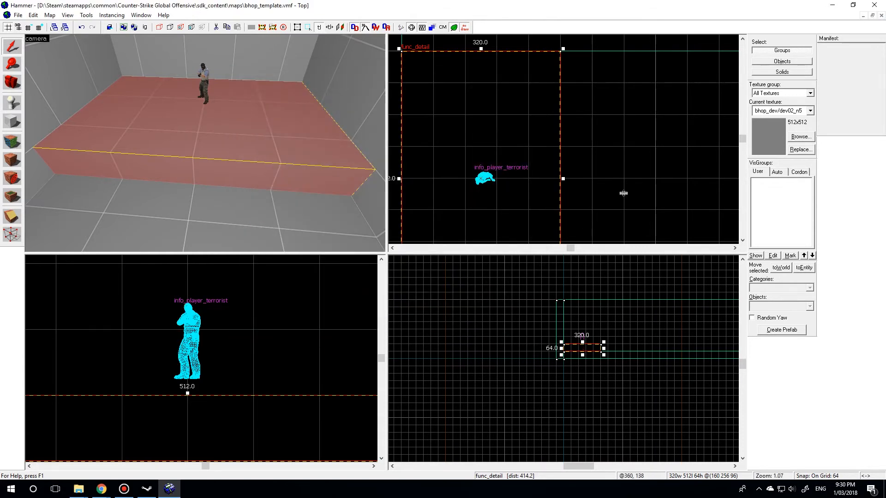
# - Examine the func_detail platform's outline in the top and side views and select the platform again
pyautogui.click(623, 191)
pyautogui.scroll(-2, 430, 93)
pyautogui.scroll(4, 429, 94)
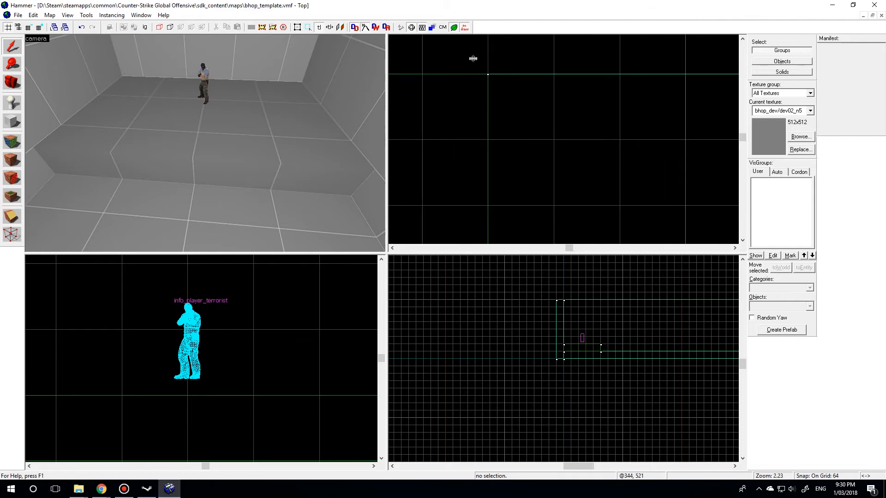
pyautogui.scroll(4, 594, 361)
pyautogui.scroll(4, 514, 331)
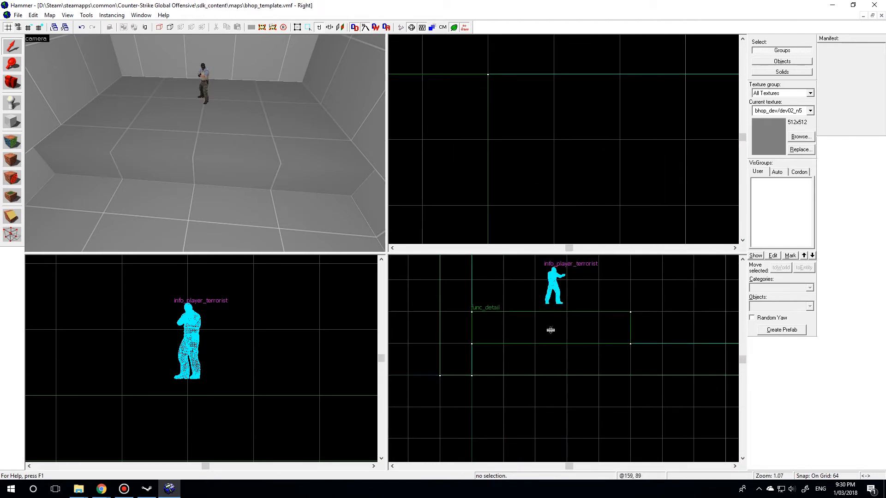
pyautogui.click(166, 136)
pyautogui.scroll(-5, 510, 136)
pyautogui.press('z')
pyautogui.press('w')
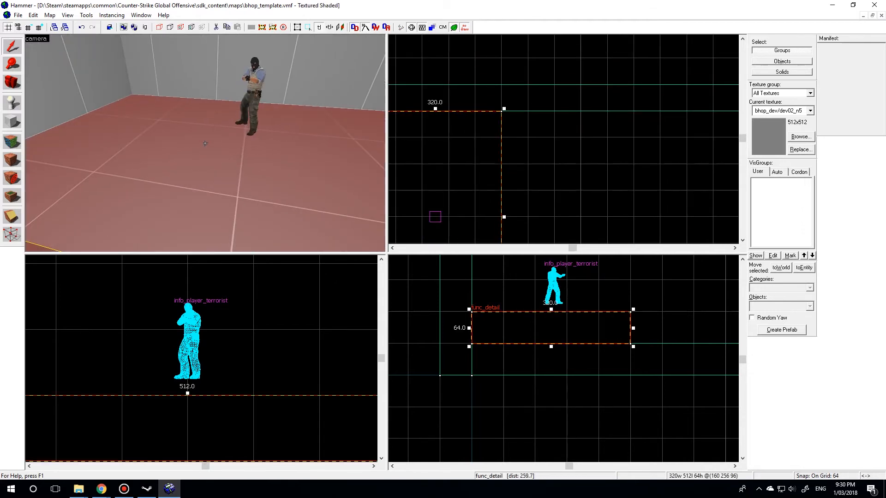
# - Compare the func_detail platform with the plain end wall in the 3D view, including the selected object's properties
pyautogui.press('s')
pyautogui.click(205, 144)
pyautogui.press('z')
pyautogui.hotkey('alt', 'Return')
pyautogui.click(477, 338)
pyautogui.press('z')
pyautogui.press('s')
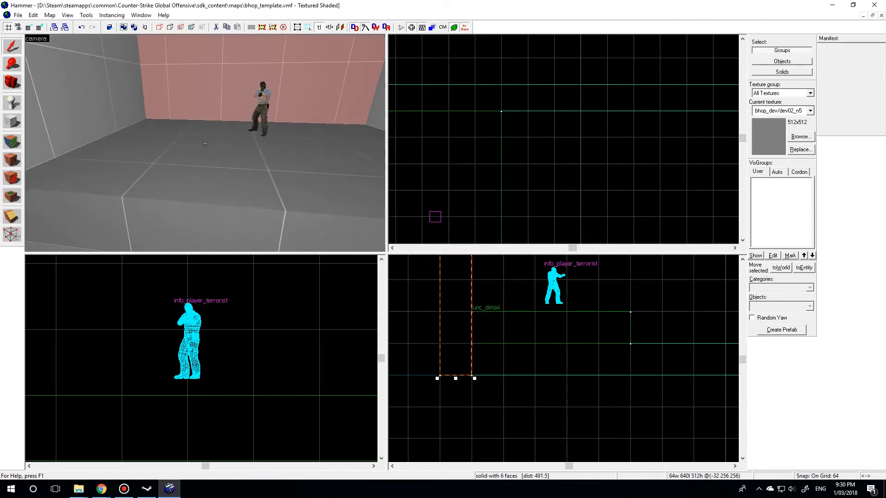
pyautogui.click(205, 144)
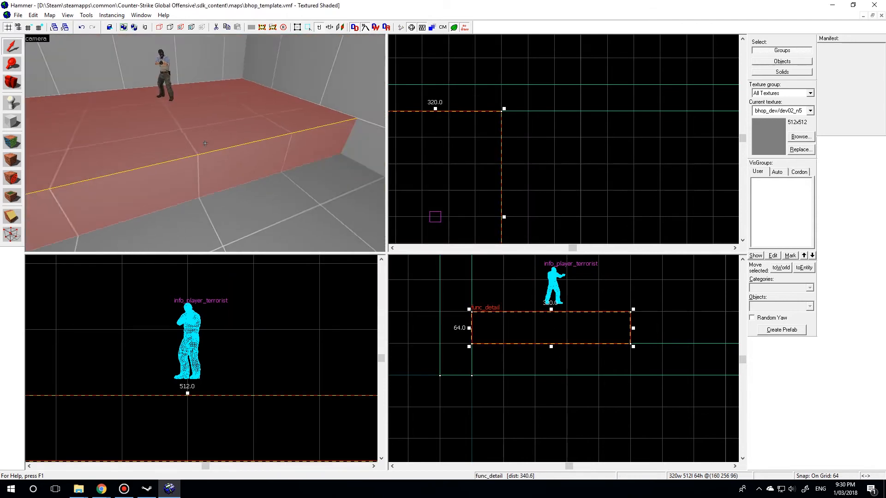
pyautogui.press('w')
pyautogui.press('s')
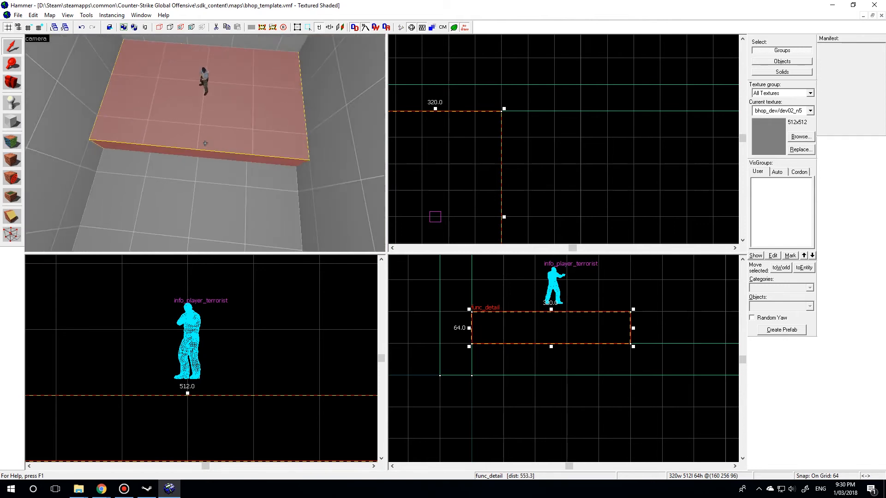
pyautogui.press('w')
pyautogui.press('s')
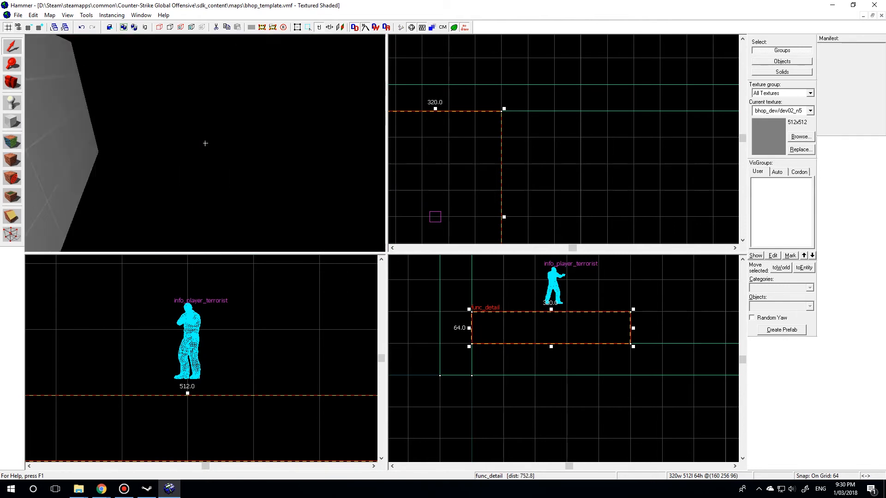
# - Copy the 320 by 512 unit func_detail spawn platform to the opposite end of the room, against the far end wall
pyautogui.press('w')
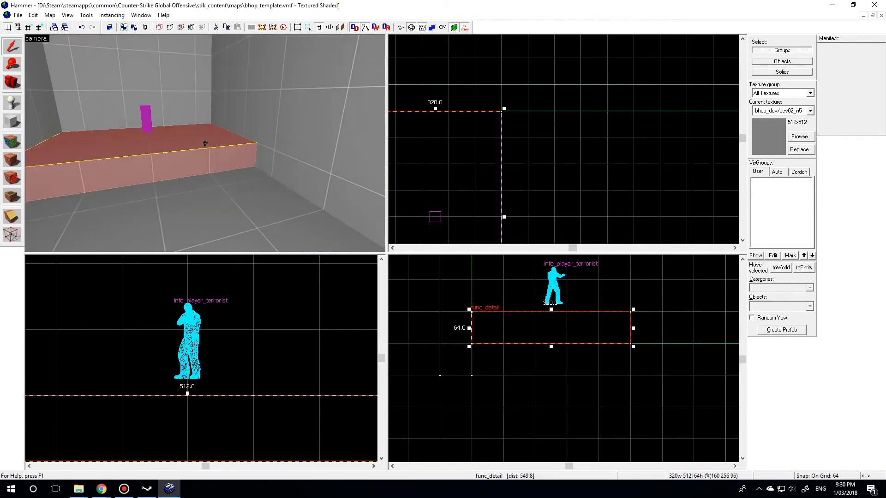
pyautogui.press('w')
pyautogui.press('s')
pyautogui.press('z')
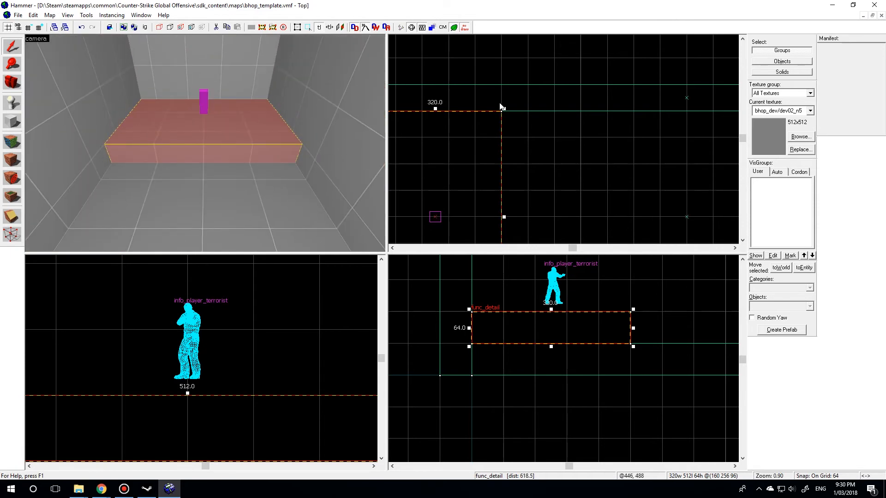
pyautogui.scroll(-5, 489, 107)
pyautogui.press('z')
pyautogui.press('w')
pyautogui.press('s')
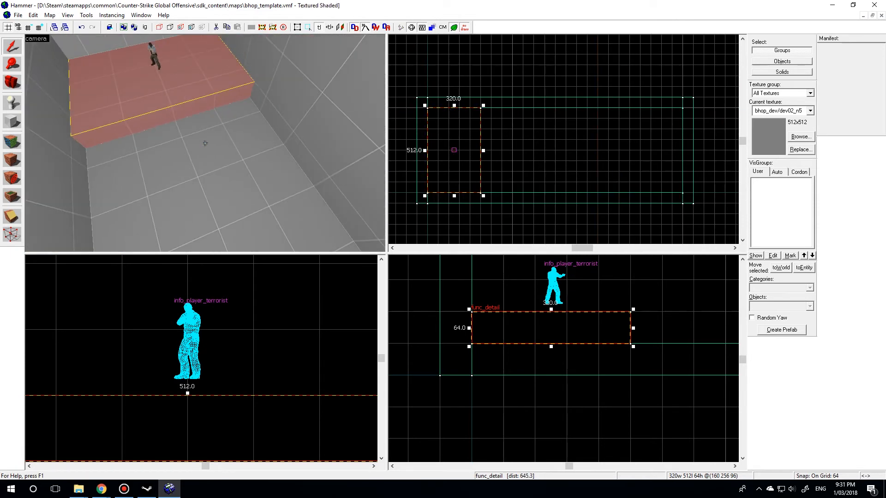
pyautogui.press('s')
pyautogui.press('z')
pyautogui.scroll(-1, 493, 154)
pyautogui.scroll(1, 551, 158)
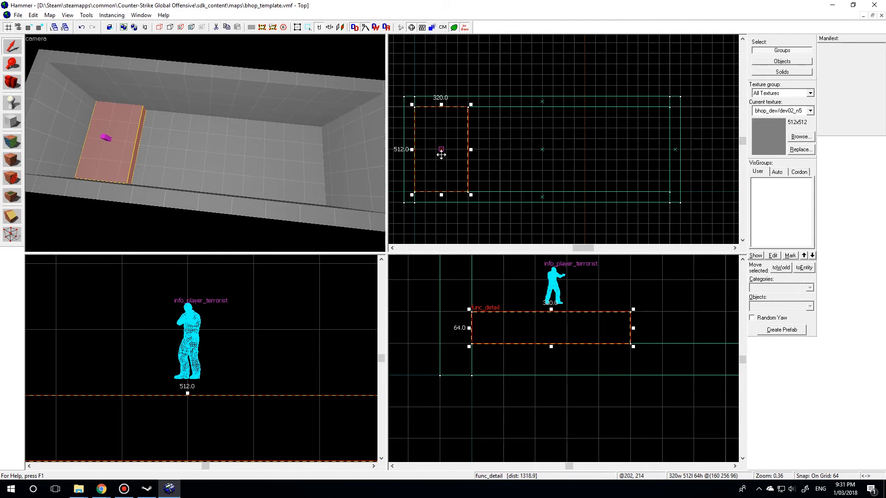
pyautogui.moveTo(442, 155); pyautogui.dragTo(644, 156)
pyautogui.press('z')
pyautogui.press('w')
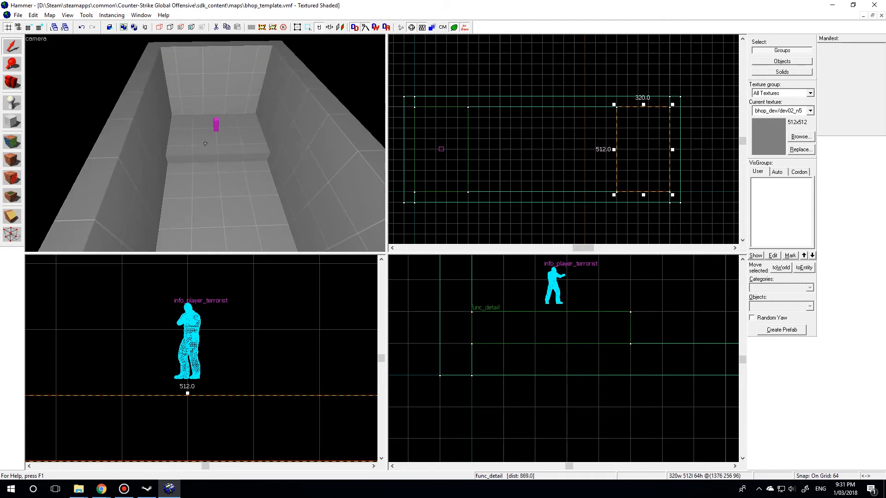
# - View the copied end platform's func_detail properties without changing them
pyautogui.click(205, 143)
pyautogui.doubleClick(205, 143)
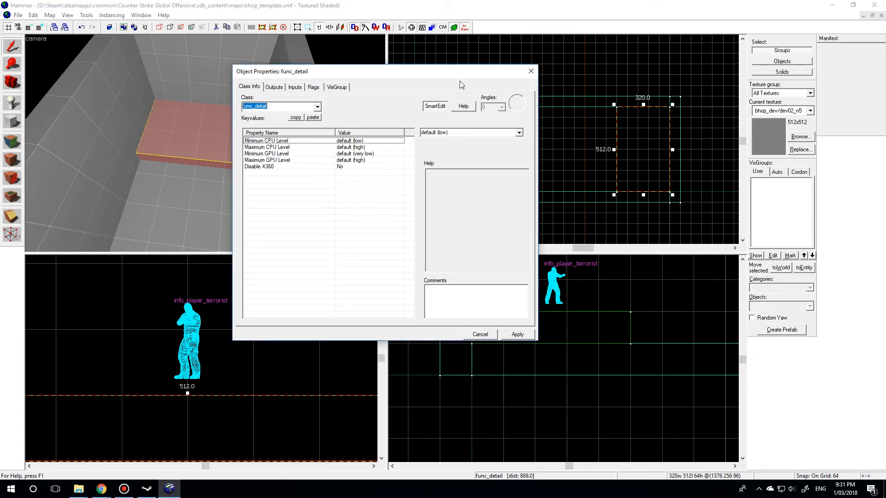
pyautogui.click(531, 71)
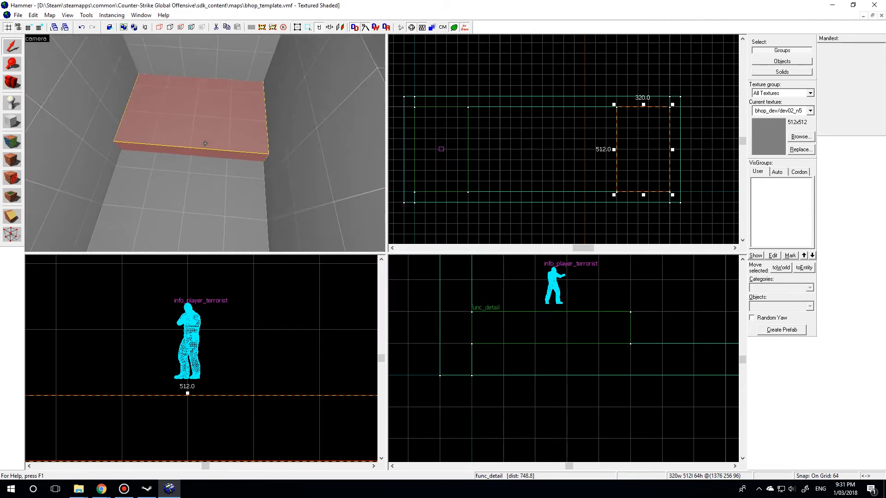
# - Copy the spawn platform to just in front of it and shrink the copy to a 128 by 128 unit block
pyautogui.click(204, 143)
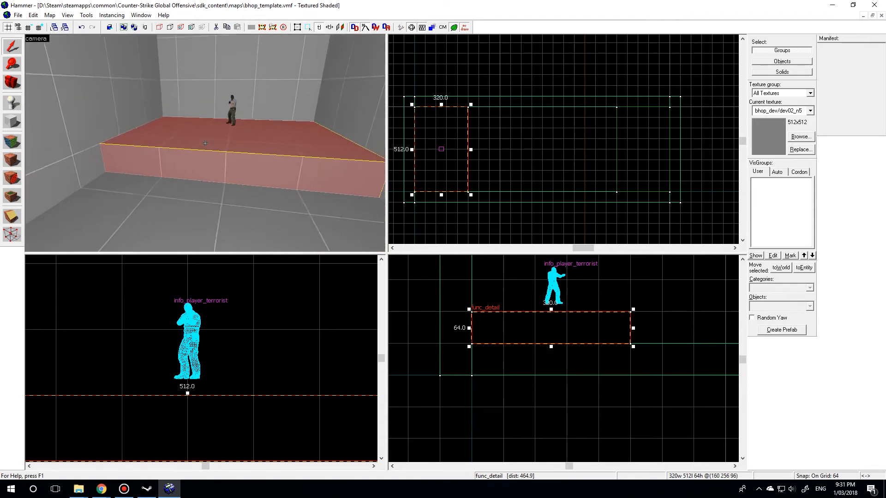
pyautogui.press('s')
pyautogui.press('z')
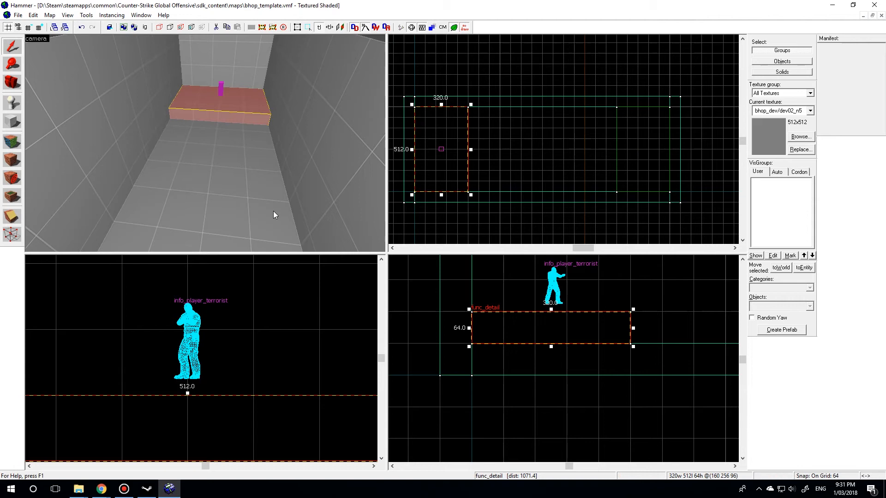
pyautogui.scroll(2, 464, 174)
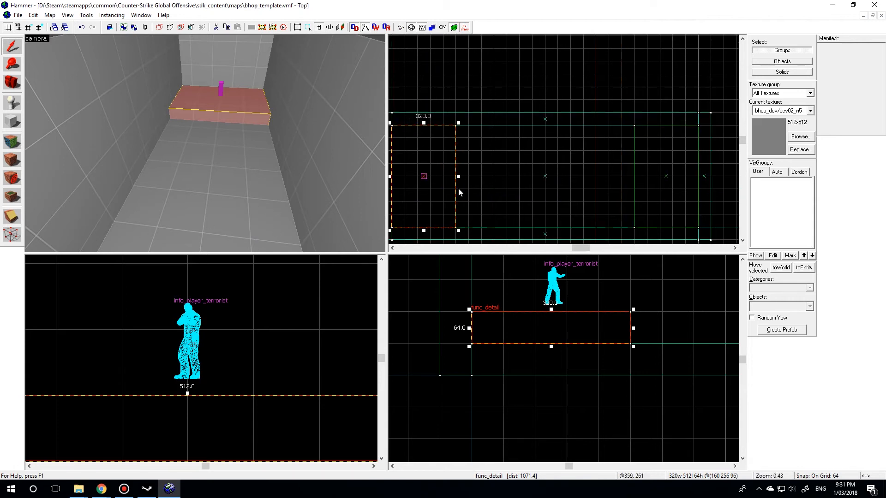
pyautogui.moveTo(424, 201); pyautogui.dragTo(501, 200)
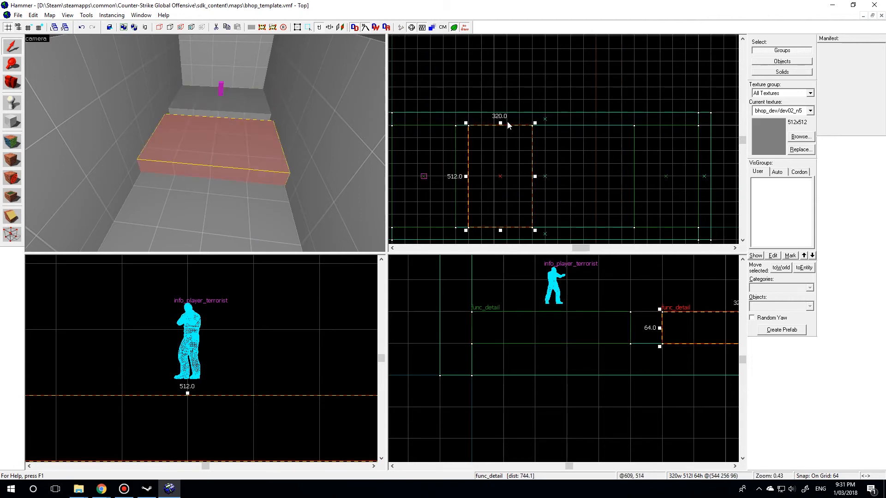
pyautogui.moveTo(500, 122); pyautogui.dragTo(500, 162)
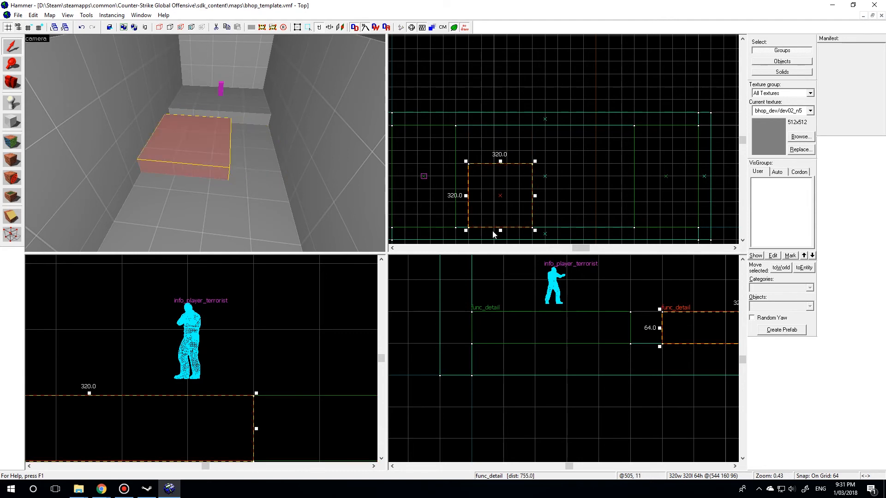
pyautogui.moveTo(498, 230)
pyautogui.mouseDown()
pyautogui.moveTo(500, 190)
pyautogui.moveTo(487, 176)
pyautogui.moveTo(510, 178)
pyautogui.mouseUp()
# - Try a copy of the 128-unit block diagonally ahead of it, farther from the spawn platform, and delete that copy
pyautogui.press('z')
pyautogui.press('w')
pyautogui.press('s')
pyautogui.press('z')
pyautogui.scroll(-2, 484, 163)
pyautogui.scroll(2, 495, 169)
pyautogui.moveTo(496, 170)
pyautogui.keyDown('shift'); pyautogui.mouseDown()
pyautogui.moveTo(565, 188)
pyautogui.moveTo(568, 177)
pyautogui.moveTo(553, 187)
pyautogui.mouseUp(); pyautogui.keyUp('shift')
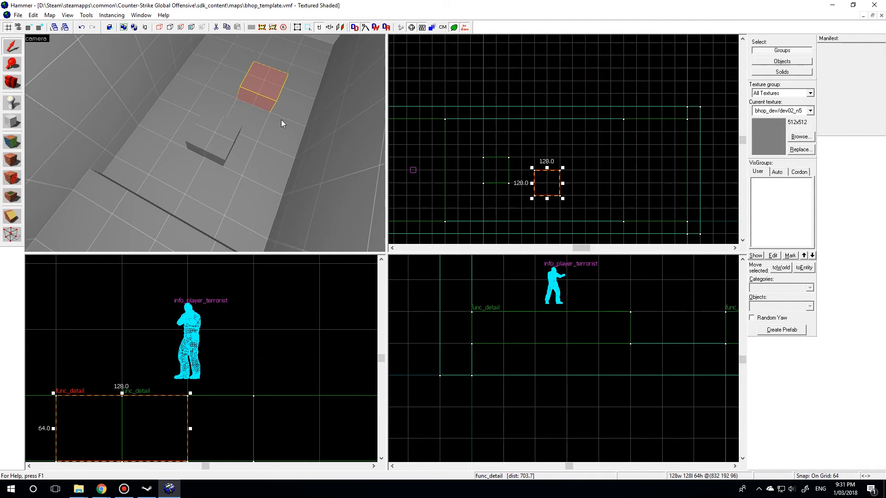
pyautogui.press('Delete')
# - Shrink the remaining block to 64 by 64 units and copy it into a staggered row of four between the two platforms
pyautogui.click(180, 132)
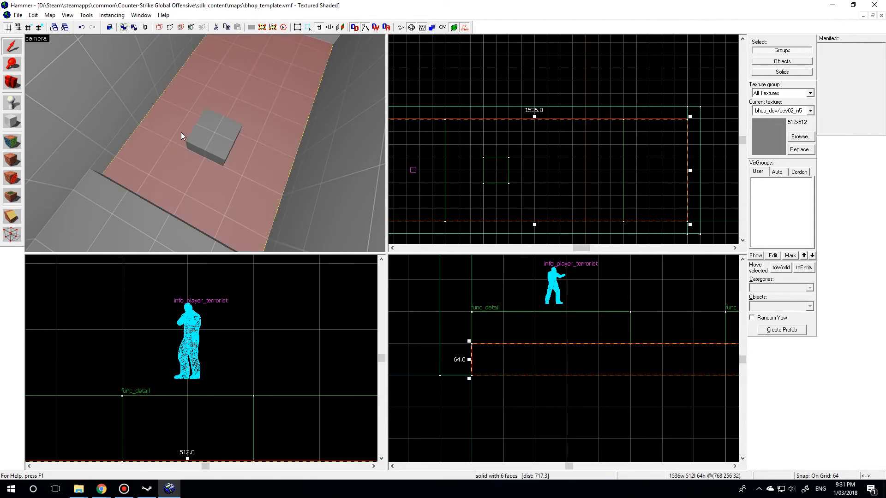
pyautogui.click(213, 137)
pyautogui.moveTo(498, 172)
pyautogui.mouseDown()
pyautogui.moveTo(479, 157)
pyautogui.moveTo(477, 173)
pyautogui.moveTo(529, 135)
pyautogui.moveTo(583, 134)
pyautogui.moveTo(631, 170)
pyautogui.mouseUp()
pyautogui.press('z')
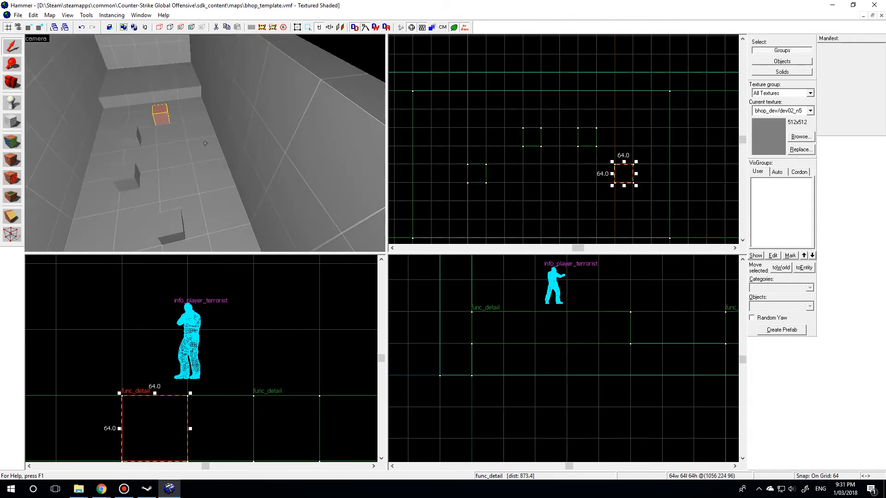
# - Examine the four bhop blocks and both platforms in the 3D view, including one block's func_detail properties
pyautogui.press('w')
pyautogui.press('w')
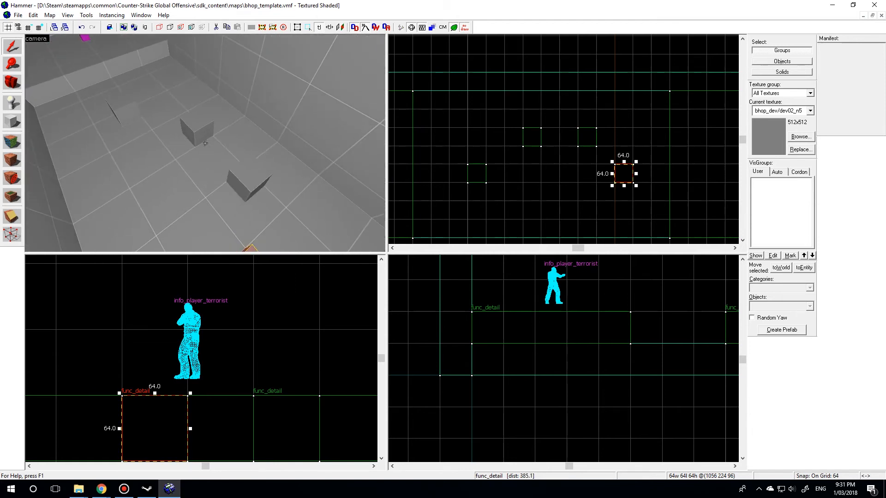
pyautogui.press('w')
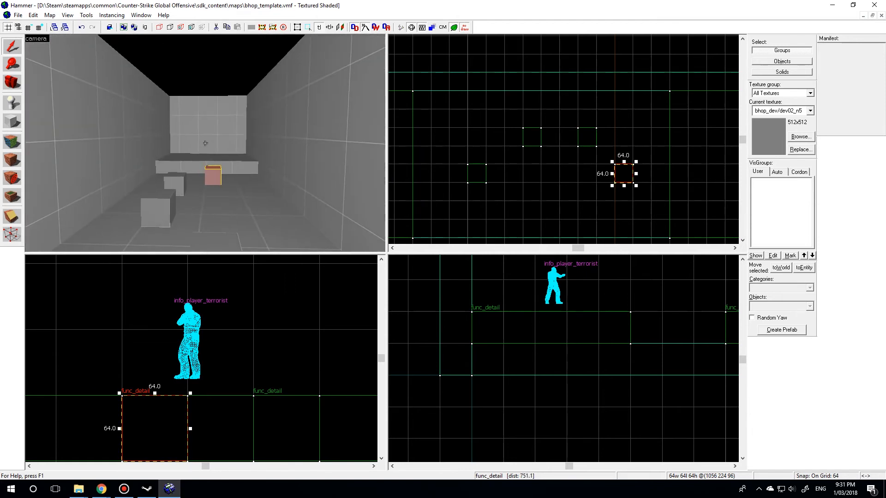
pyautogui.press('w')
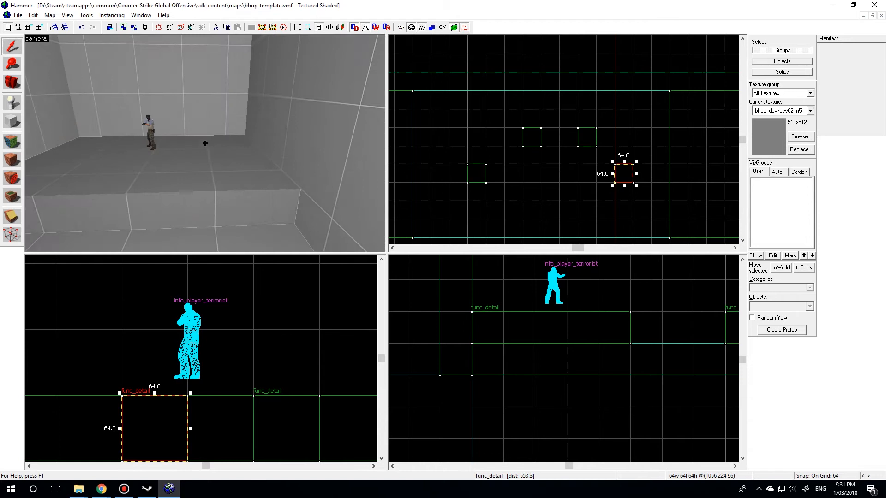
pyautogui.press('w')
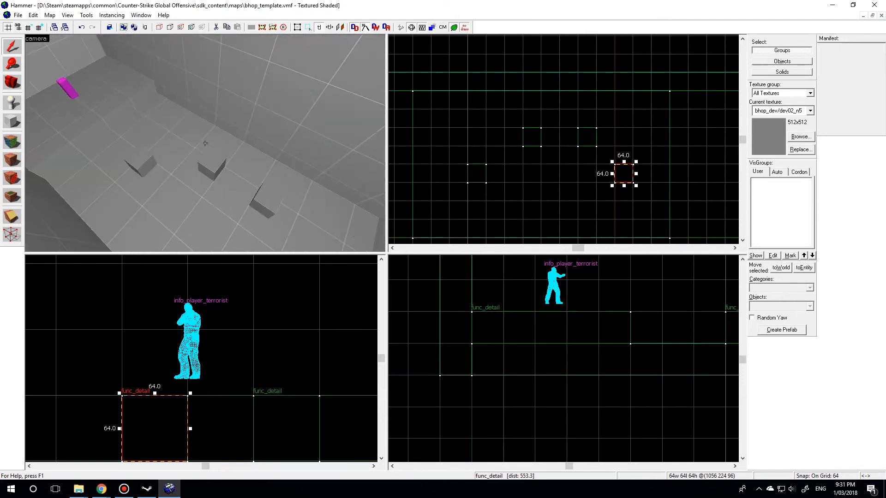
pyautogui.press('w')
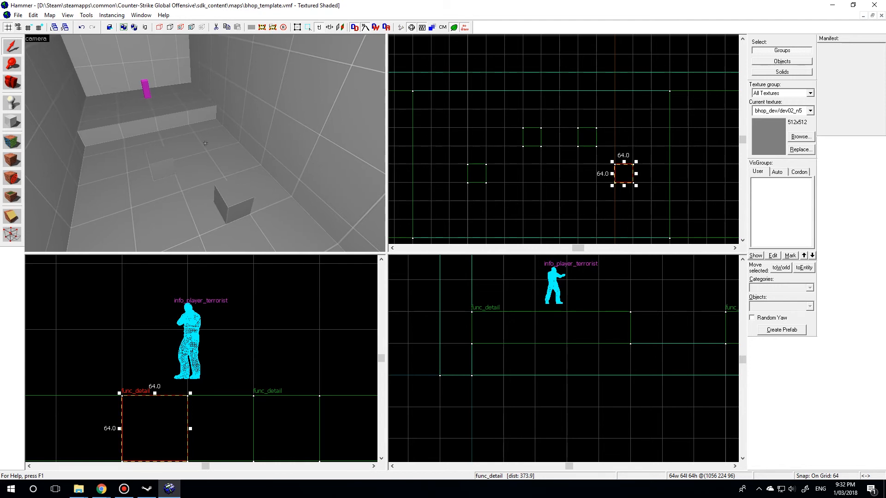
pyautogui.press('w')
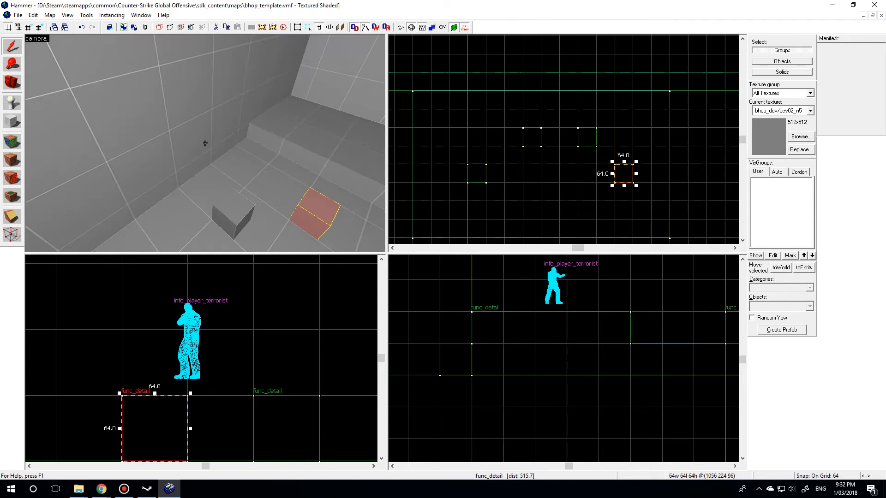
pyautogui.doubleClick(205, 144)
pyautogui.click(530, 71)
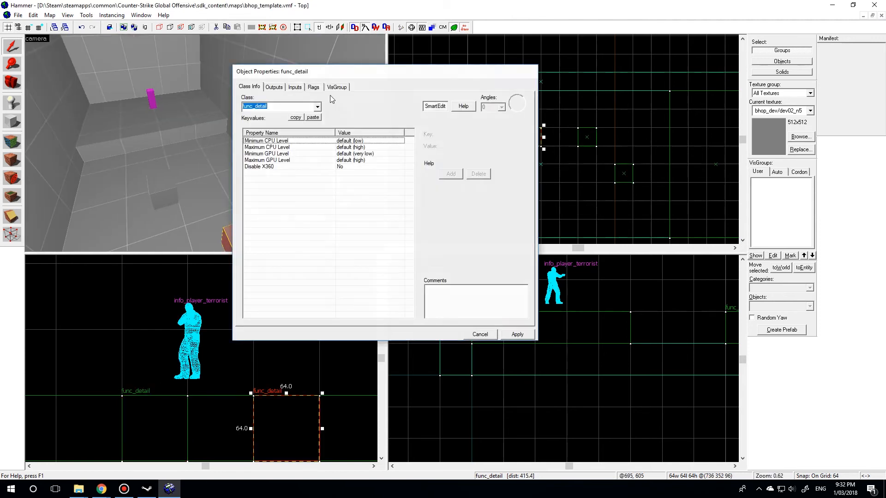
# - Texture the top of the room's floor with bhop_dev/dev03_n2
pyautogui.click(5, 141)
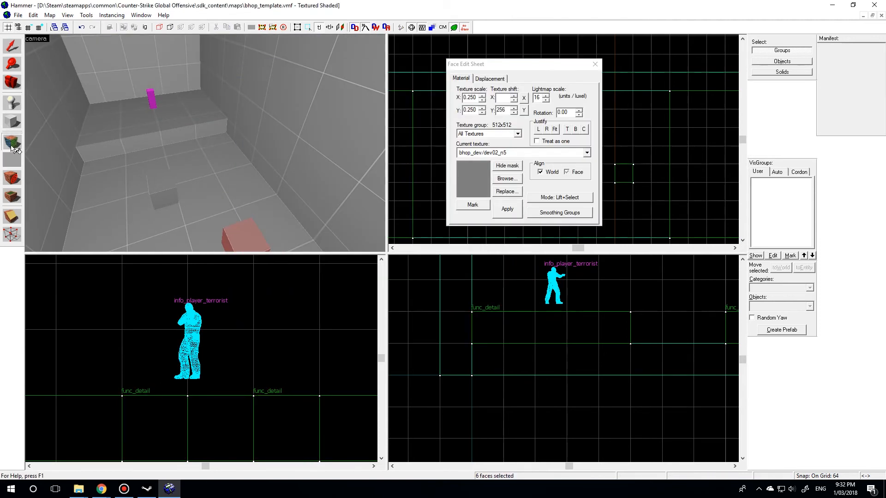
pyautogui.moveTo(503, 67); pyautogui.dragTo(470, 69)
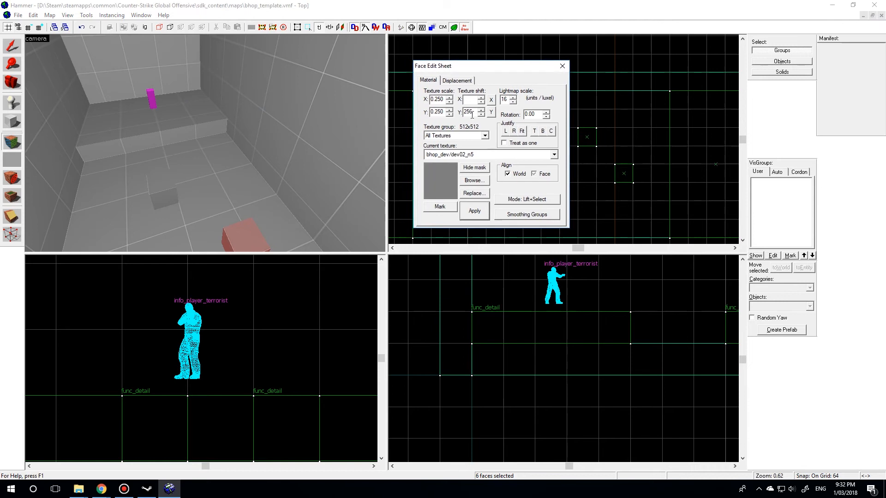
pyautogui.click(476, 182)
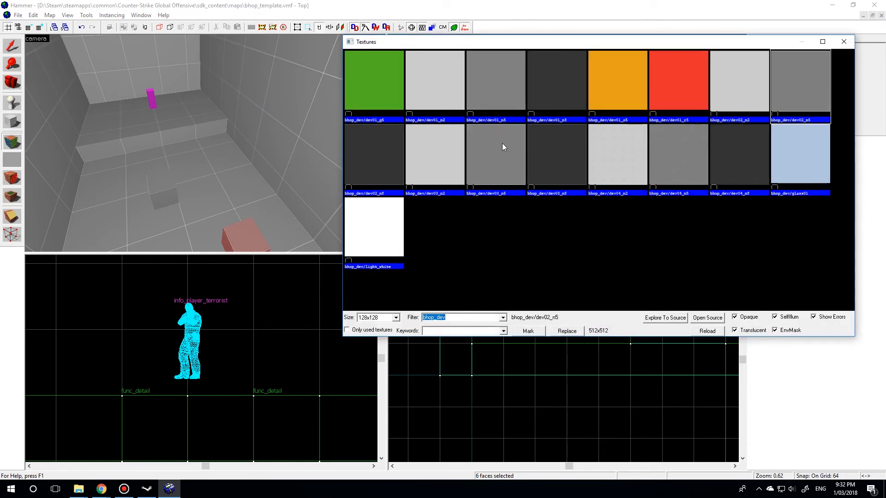
pyautogui.doubleClick(436, 169)
pyautogui.rightClick(205, 156)
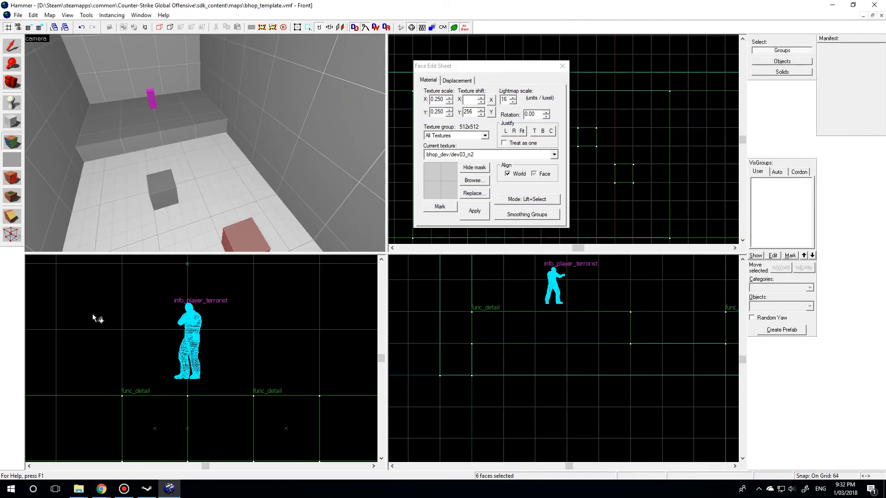
# - Select all four 64-unit bhop blocks and apply the bhop_dev/dev03_n2 texture to all their faces
pyautogui.press('z')
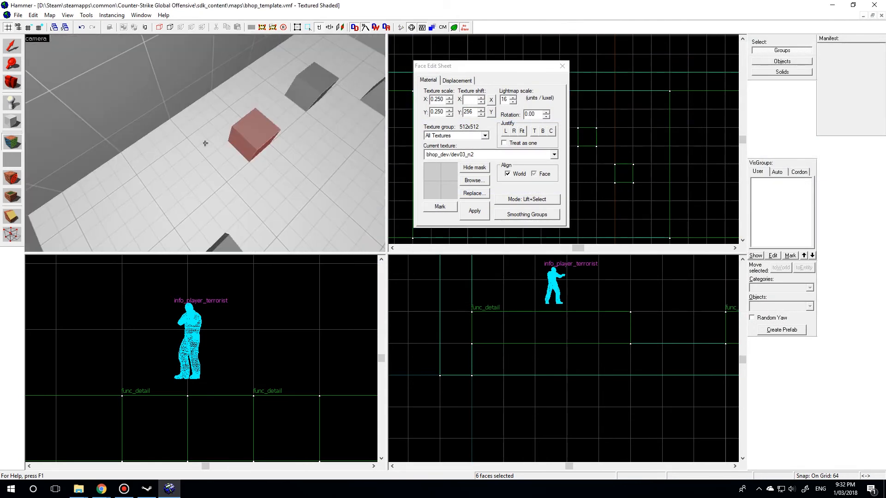
pyautogui.press('w')
pyautogui.press('z')
pyautogui.hotkey('shift', 's')
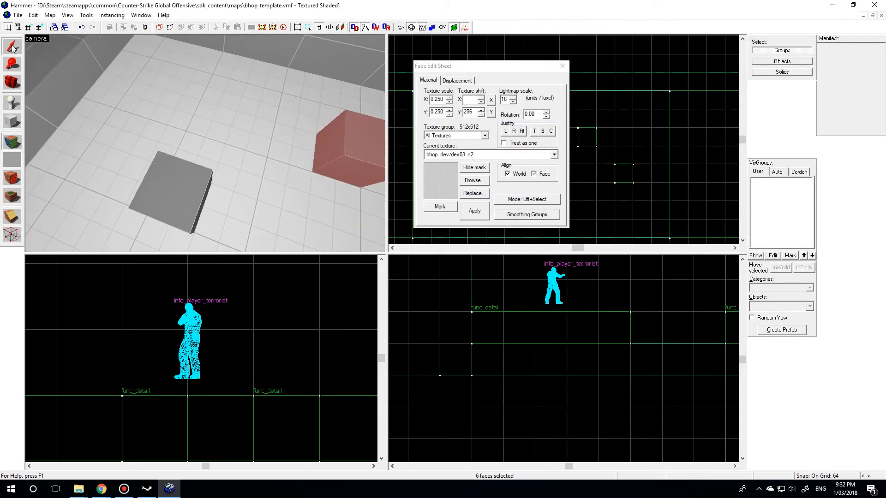
pyautogui.click(163, 179)
pyautogui.press('z')
pyautogui.press('s')
pyautogui.press('z')
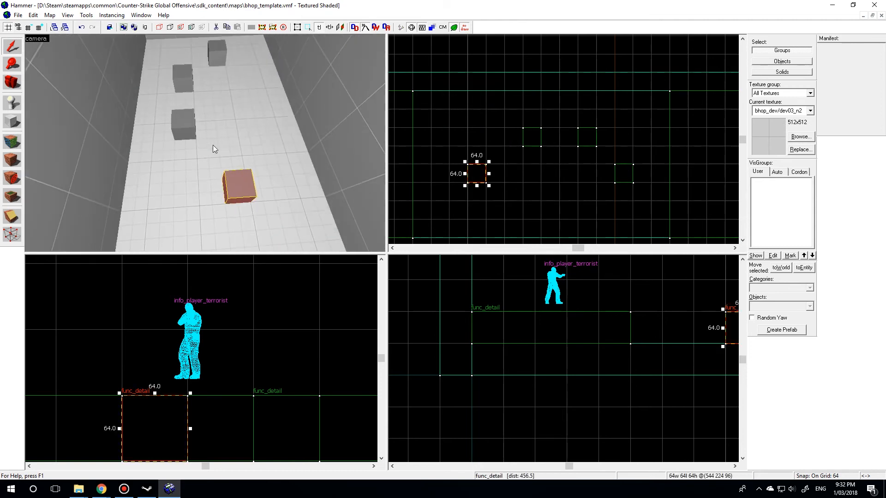
pyautogui.keyDown('ctrl'); pyautogui.click(181, 126); pyautogui.keyUp('ctrl')
pyautogui.keyDown('ctrl'); pyautogui.click(185, 83); pyautogui.keyUp('ctrl')
pyautogui.keyDown('ctrl'); pyautogui.click(217, 54); pyautogui.keyUp('ctrl')
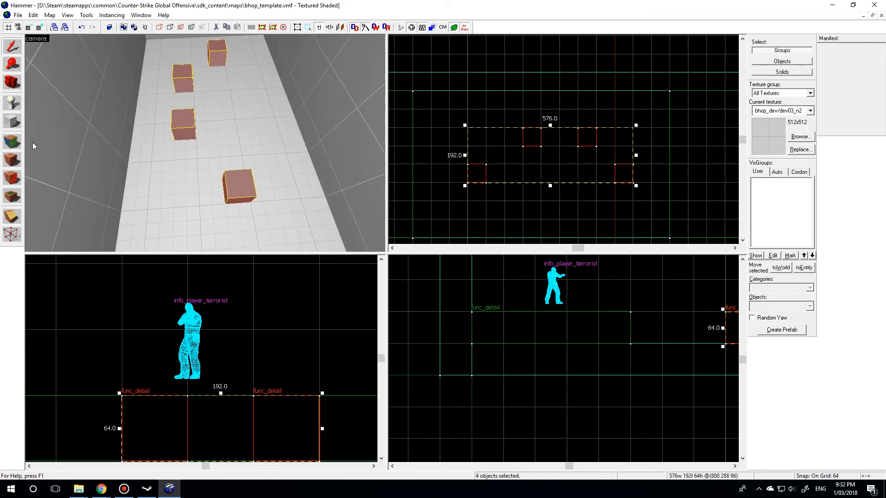
pyautogui.click(12, 141)
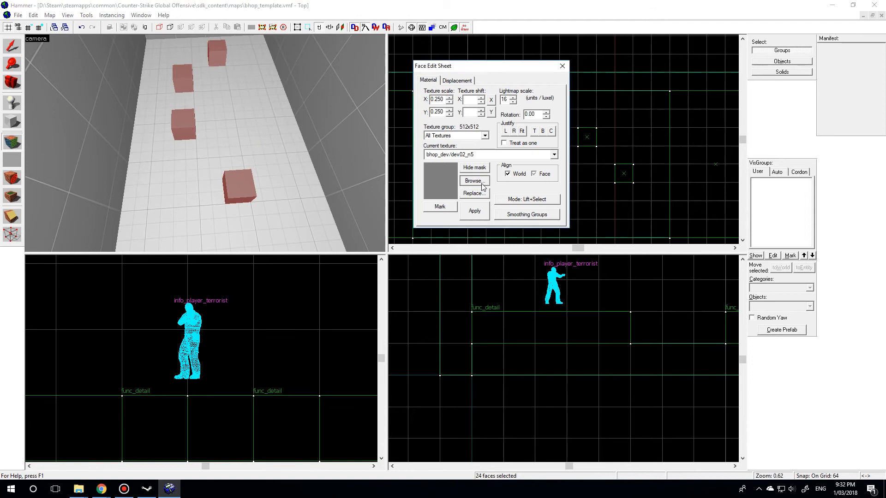
pyautogui.click(481, 183)
pyautogui.doubleClick(439, 159)
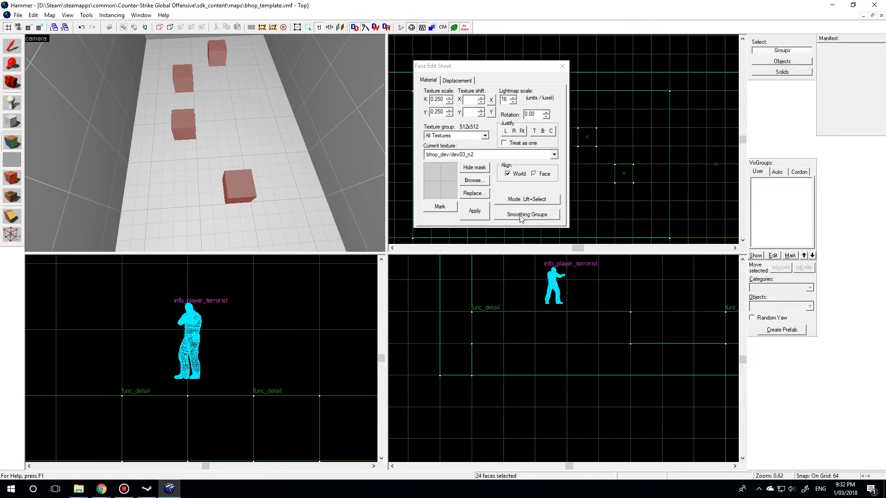
pyautogui.click(473, 211)
pyautogui.click(565, 66)
# - Choose the bhop_dev/dev03_n8 texture and apply it to the top face of each of the four bhop blocks
pyautogui.press('z')
pyautogui.press('w')
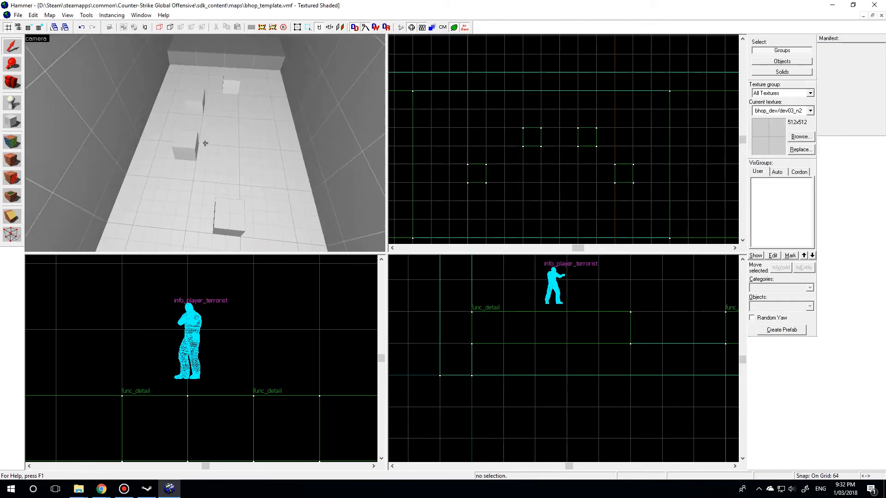
pyautogui.press('d')
pyautogui.click(12, 141)
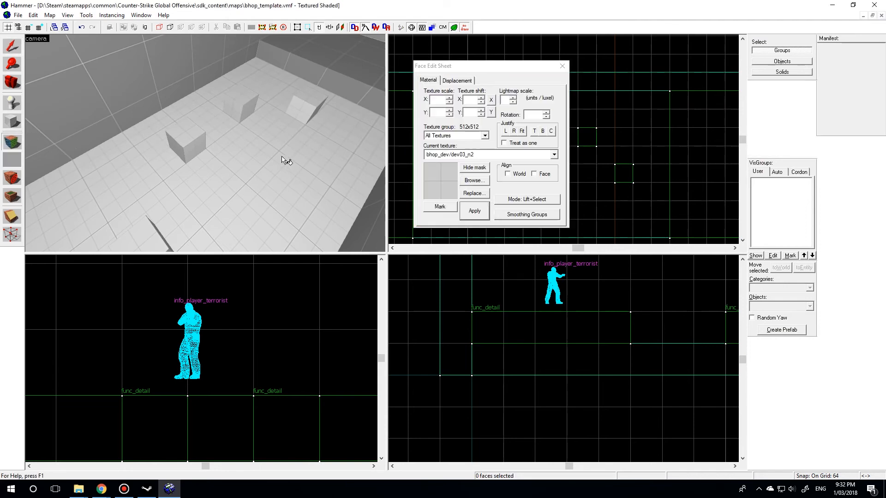
pyautogui.click(473, 180)
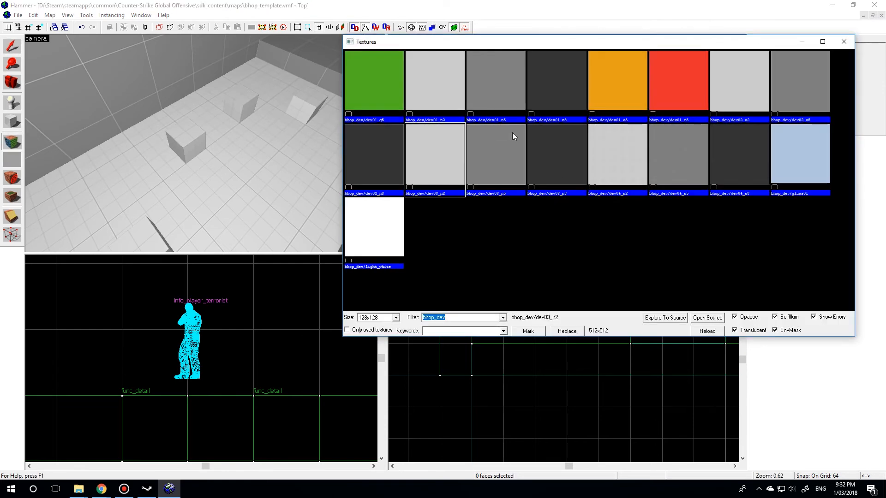
pyautogui.doubleClick(552, 170)
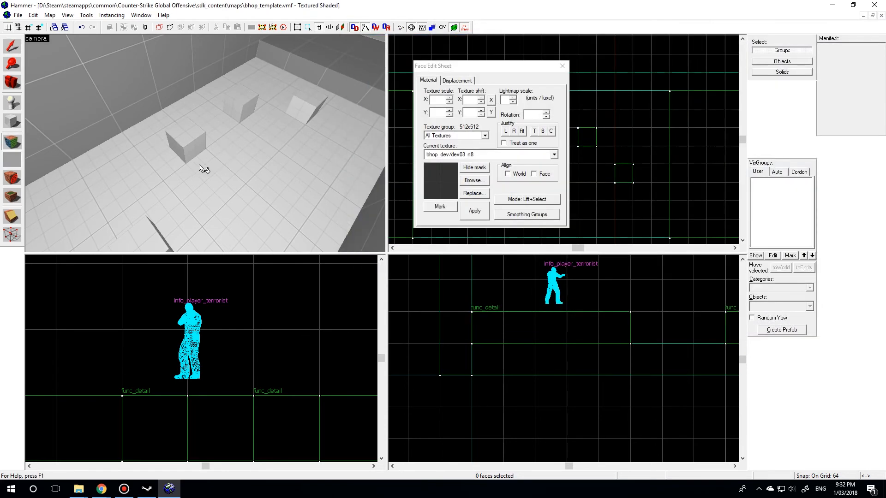
pyautogui.press('z')
pyautogui.press('z')
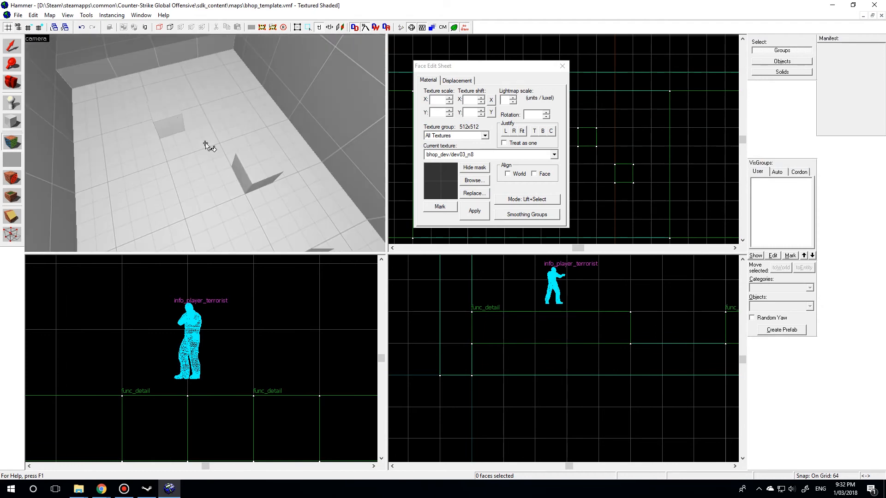
pyautogui.rightClick(166, 111)
pyautogui.rightClick(262, 155)
pyautogui.press('z')
pyautogui.press('z')
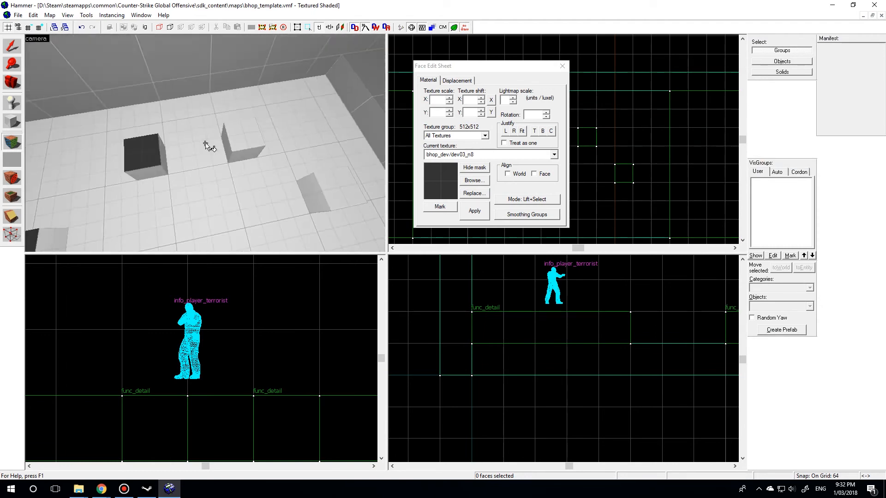
pyautogui.press('z')
pyautogui.rightClick(227, 137)
pyautogui.rightClick(316, 161)
pyautogui.press('z')
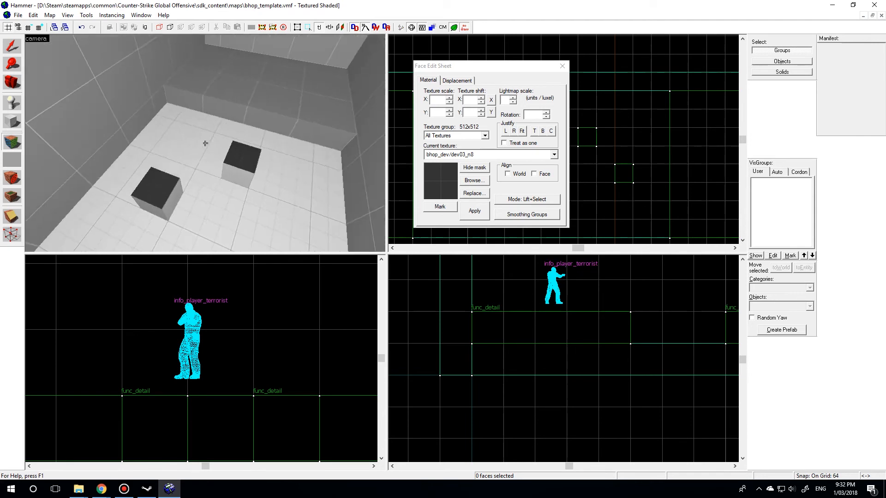
# - Return to object selection and examine the bhop blocks, platforms, walls and open top of the room in the 3D view
pyautogui.press('z')
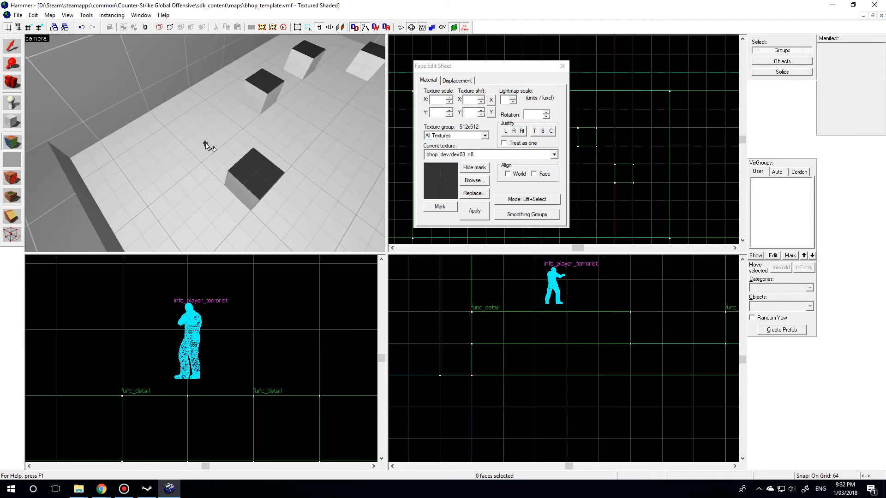
pyautogui.click(9, 46)
pyautogui.press('z')
pyautogui.press('z')
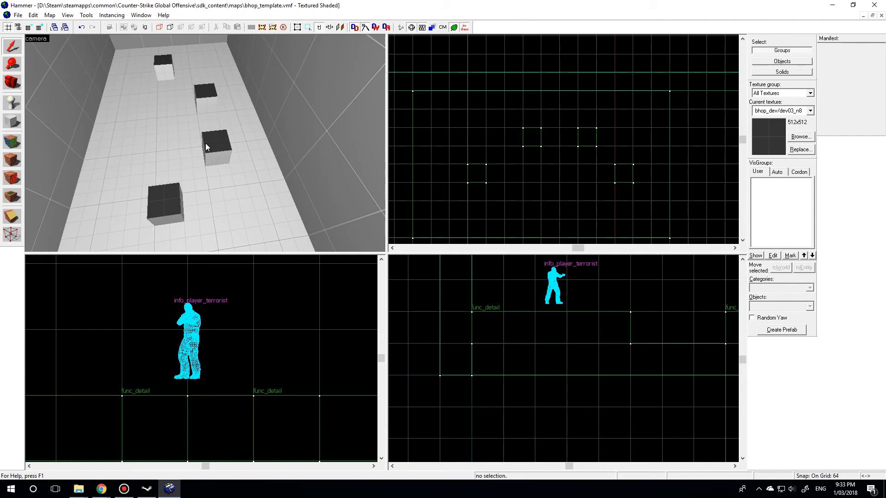
pyautogui.press('w')
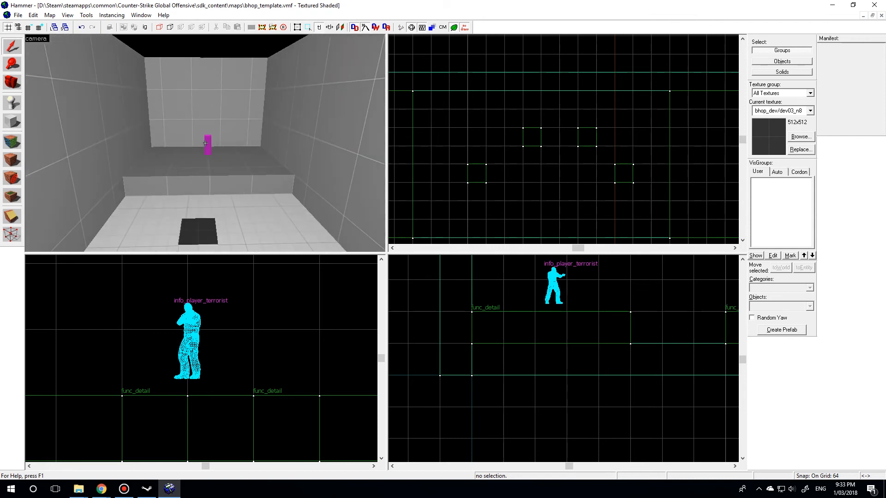
pyautogui.click(205, 144)
pyautogui.press('w')
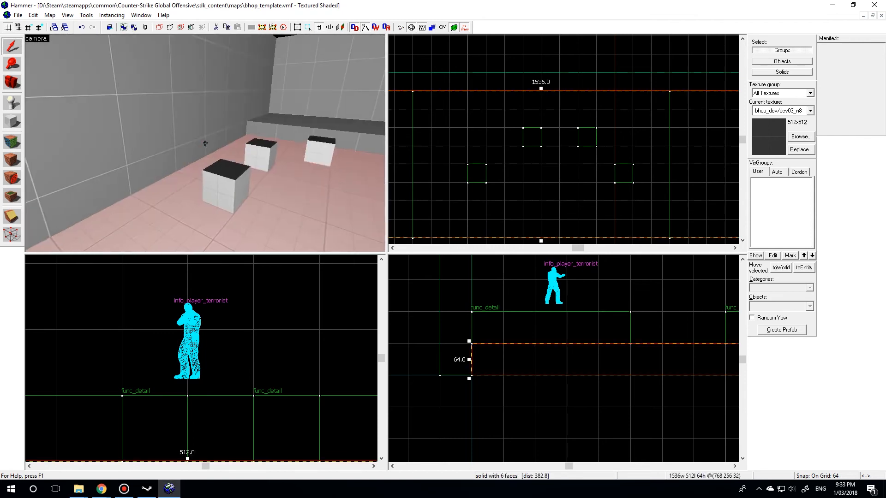
pyautogui.press('w')
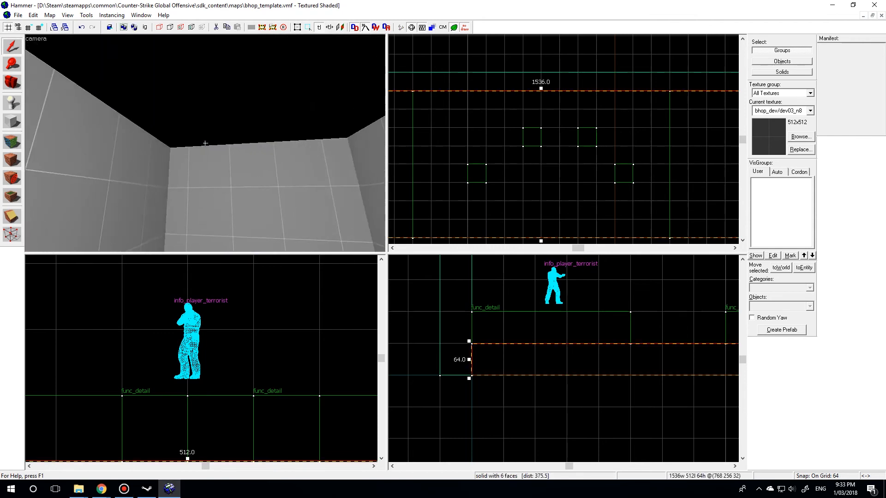
pyautogui.press('w')
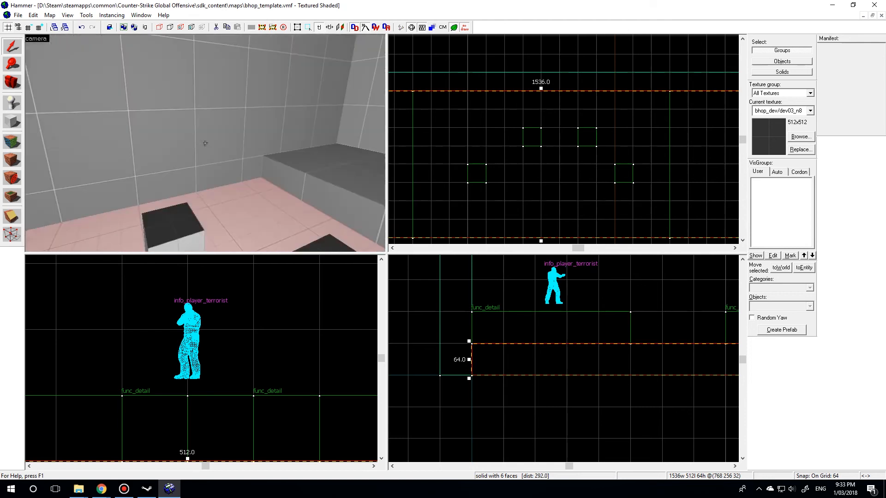
pyautogui.scroll(-2, 438, 365)
pyautogui.press('z')
pyautogui.press('s')
pyautogui.press('z')
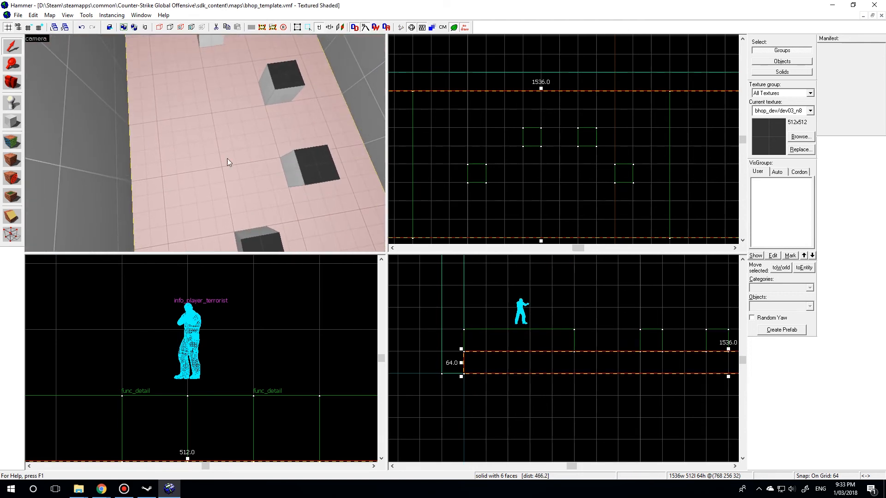
# - Compare the object properties of the floor brush with those of a func_detail bhop block
pyautogui.doubleClick(212, 152)
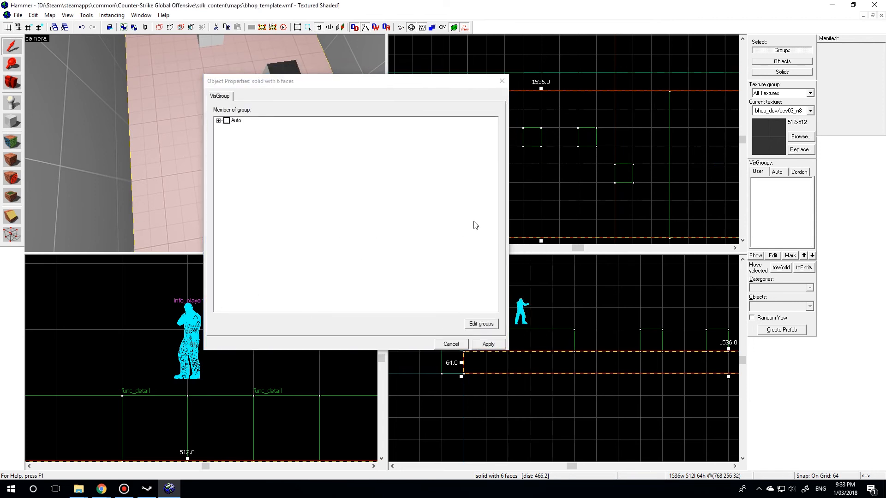
pyautogui.click(502, 81)
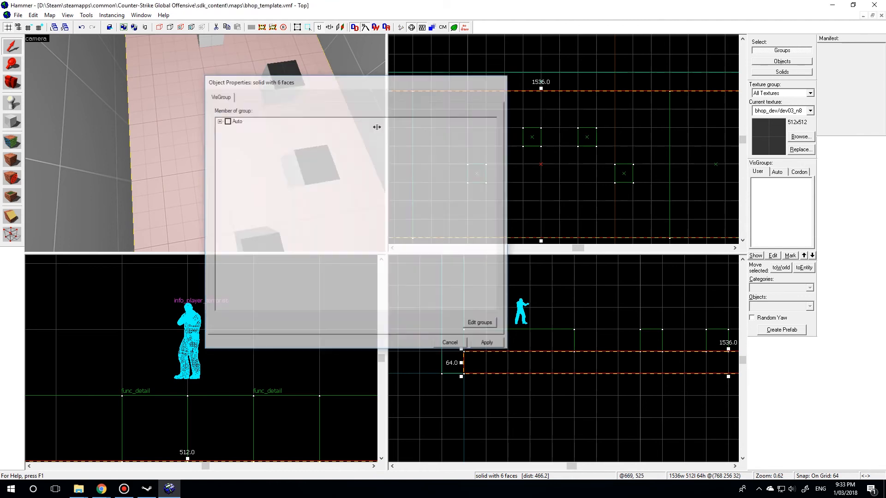
pyautogui.click(283, 87)
pyautogui.doubleClick(283, 88)
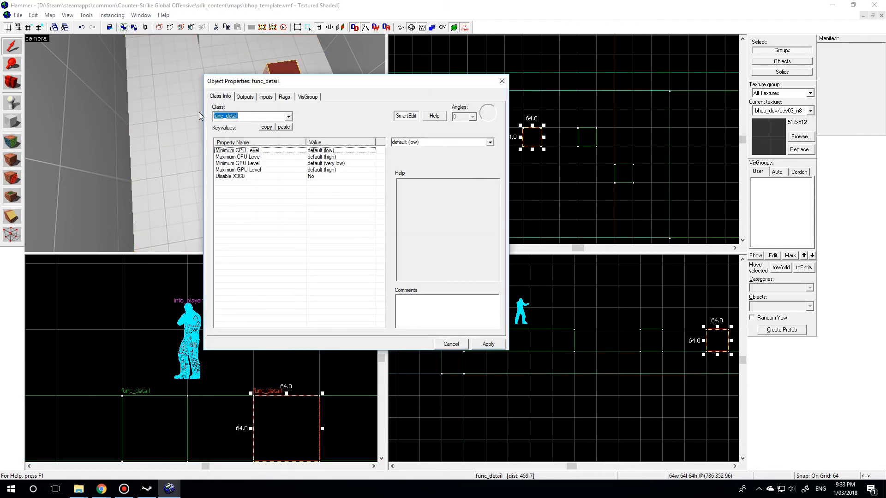
pyautogui.click(501, 82)
# - Copy the floor brush up to the top of the walls as the room's ceiling and check the enclosed room
pyautogui.click(205, 139)
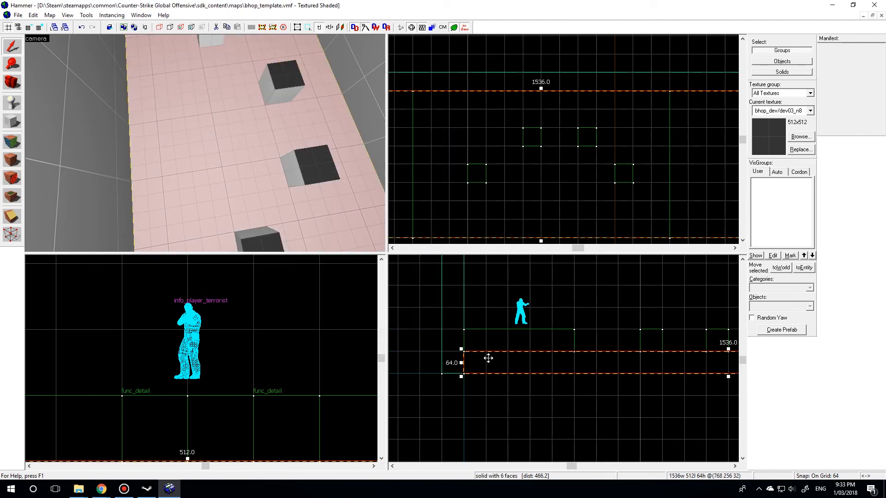
pyautogui.scroll(-2, 481, 384)
pyautogui.moveTo(524, 385); pyautogui.dragTo(524, 311)
pyautogui.press('w')
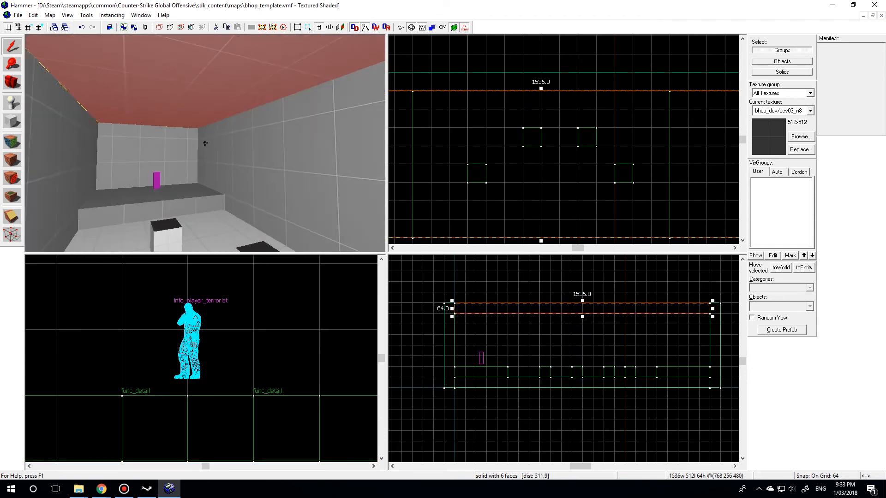
pyautogui.click(205, 143)
pyautogui.click(205, 143)
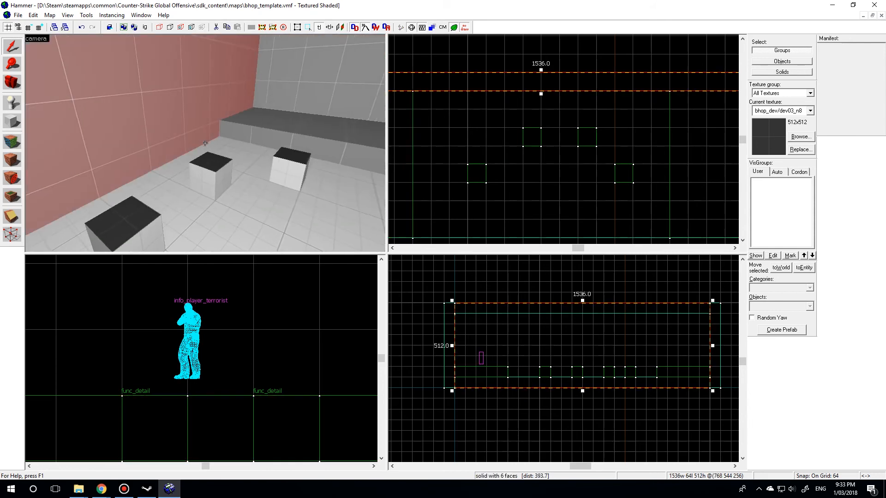
pyautogui.press('w')
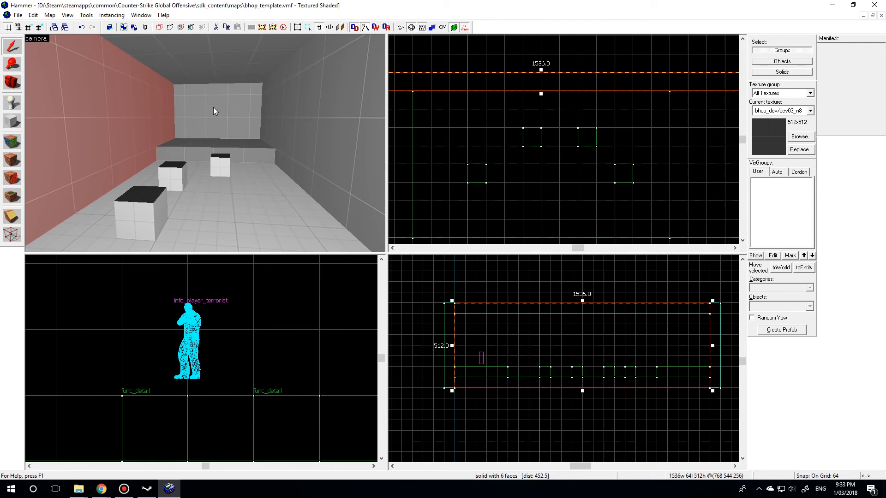
# - Compile and run the map with BSP, VIS and RAD set to Normal and the additional game parameters cleared
pyautogui.press('F9')
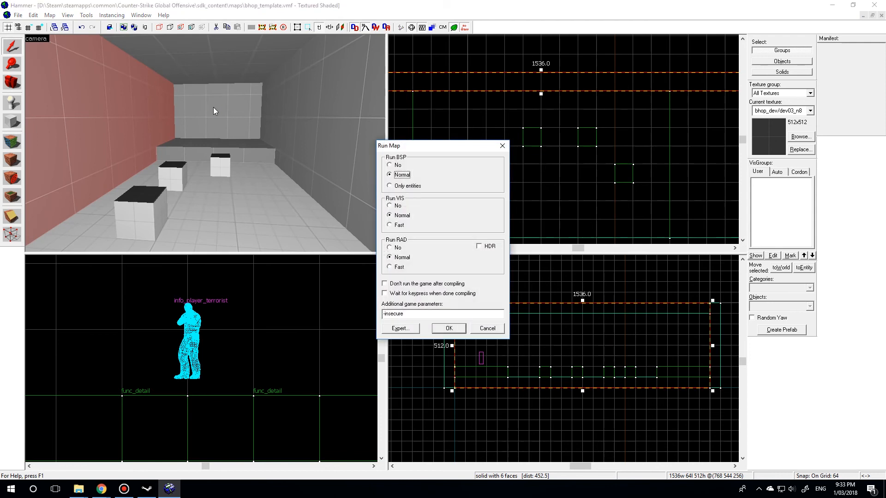
pyautogui.moveTo(445, 150); pyautogui.dragTo(247, 93)
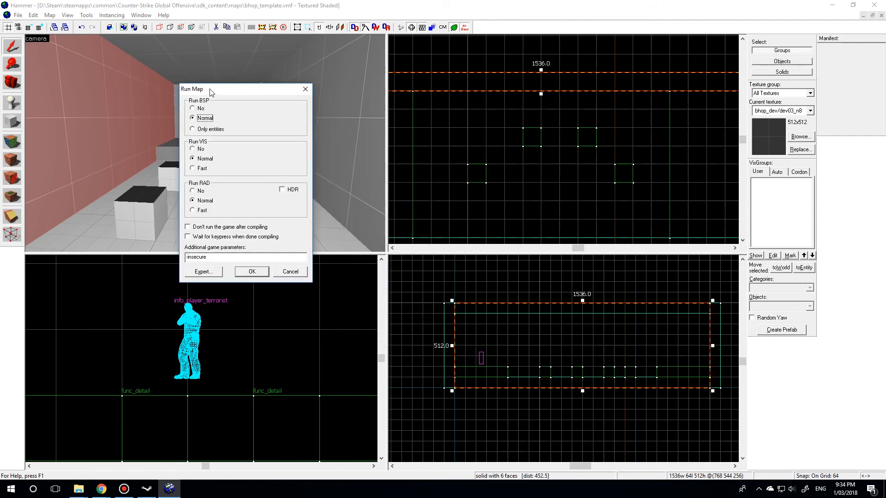
pyautogui.moveTo(210, 91); pyautogui.dragTo(304, 83)
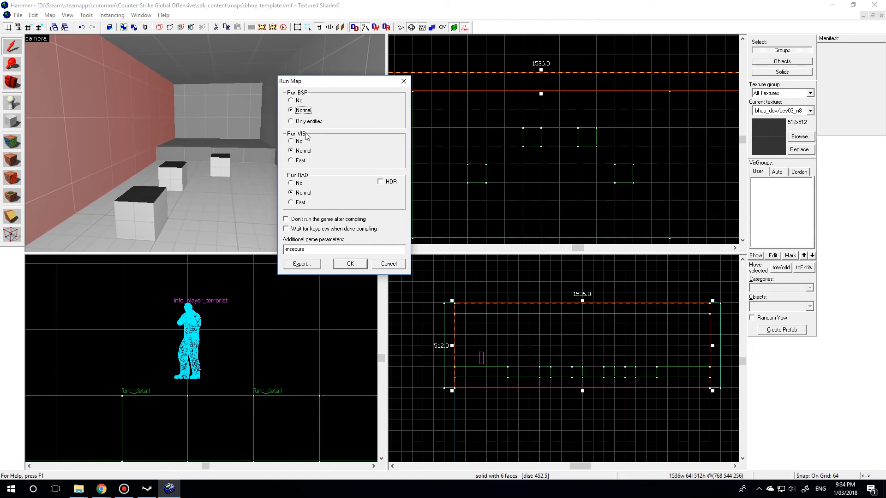
pyautogui.moveTo(346, 83); pyautogui.dragTo(284, 72)
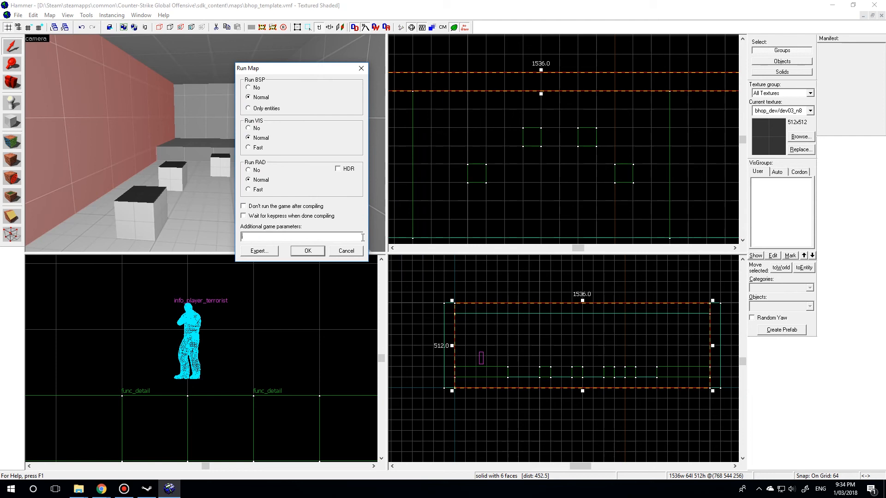
pyautogui.click(308, 252)
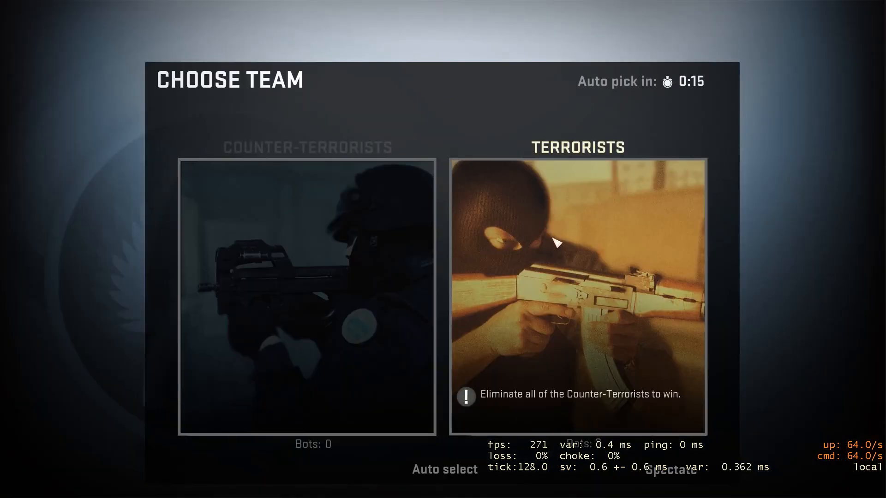
# - Join the Terrorists in Counter-Strike: Global Offensive and test jumping from the start platform across the bhop blocks
pyautogui.click(559, 239)
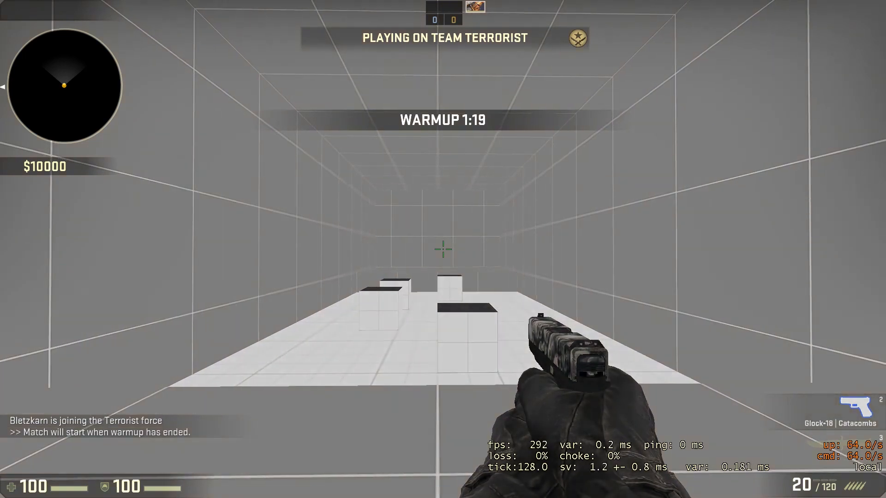
pyautogui.press('d')
pyautogui.press('w')
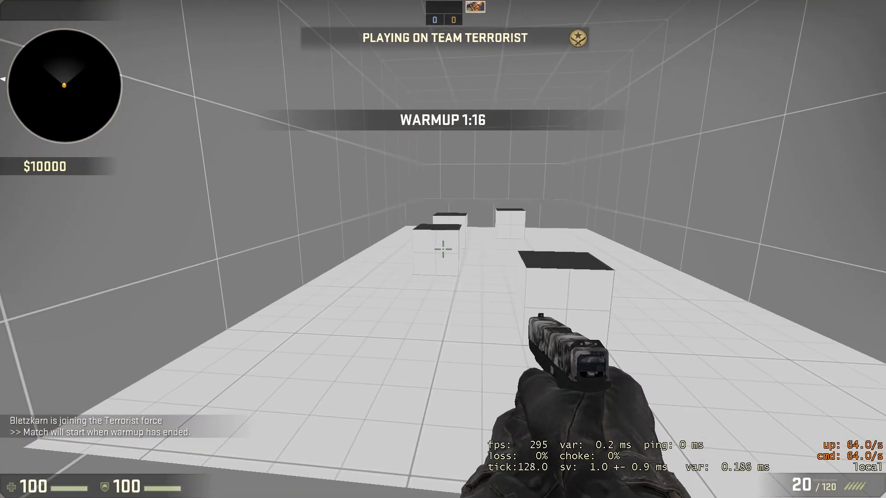
pyautogui.press('s')
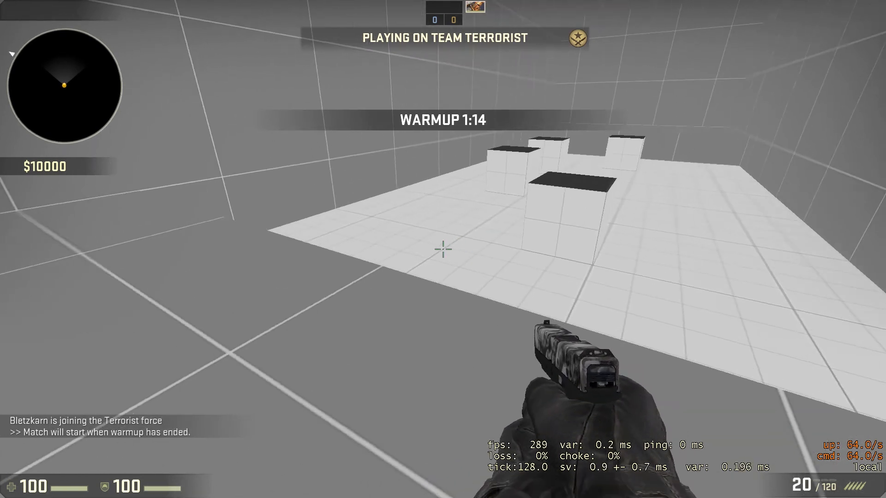
pyautogui.press('w')
pyautogui.press('space')
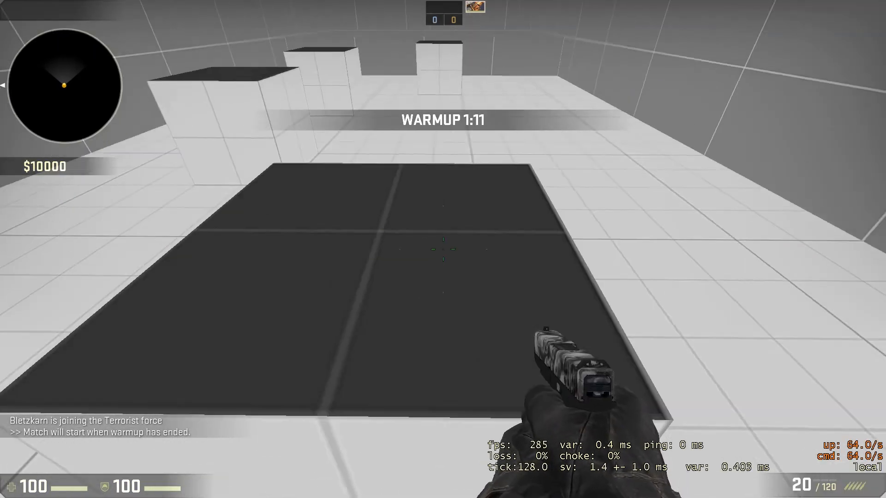
pyautogui.press('space')
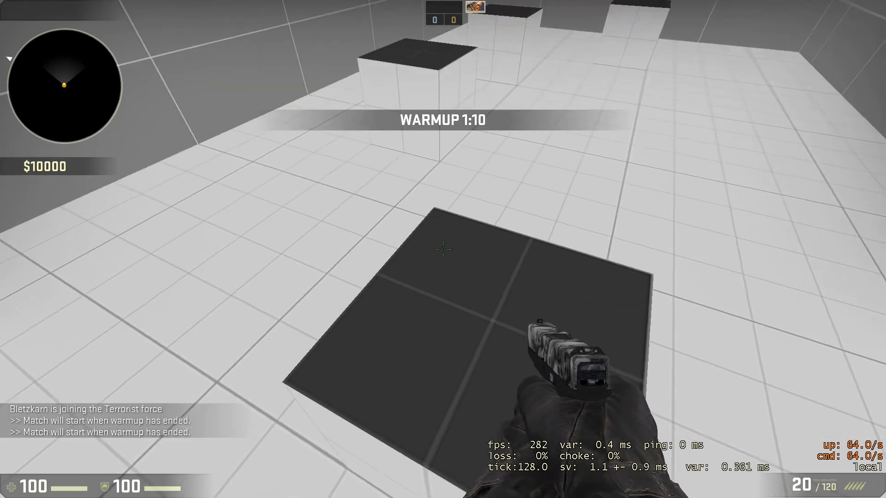
pyautogui.press('space')
pyautogui.press('space')
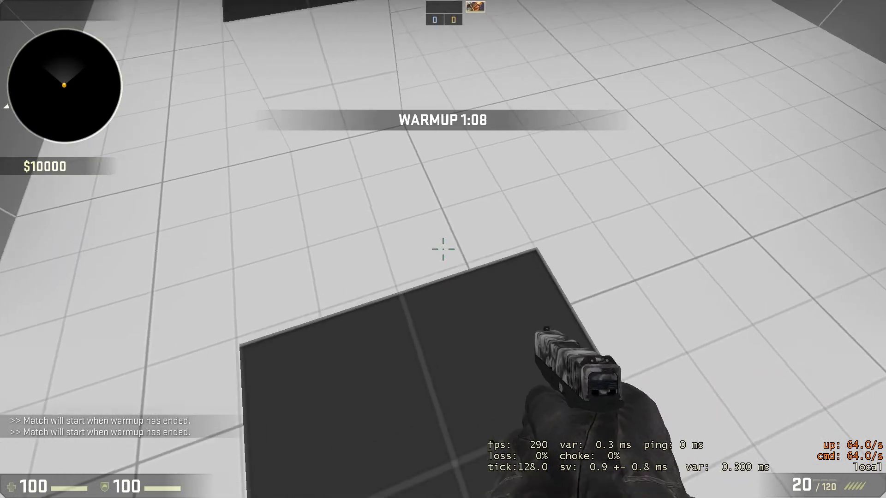
pyautogui.press('space')
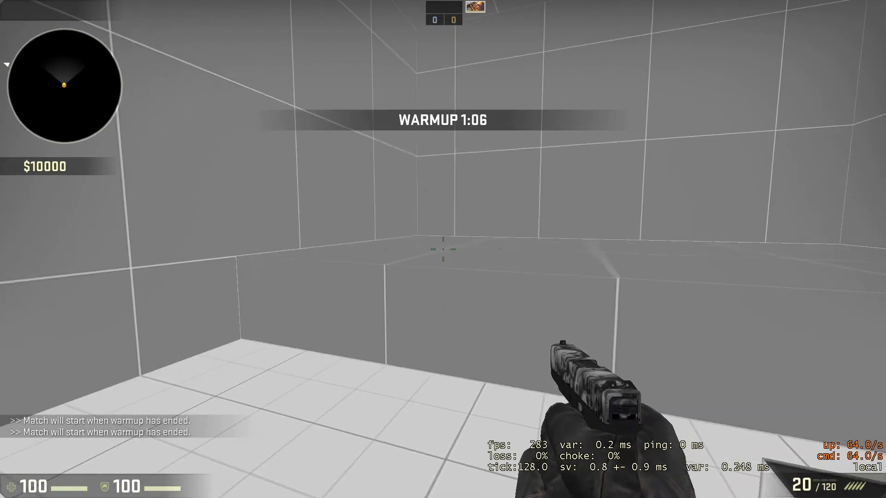
# - Switch to the knife and inspect the end platform, walls and block row from inside the room
pyautogui.press('w')
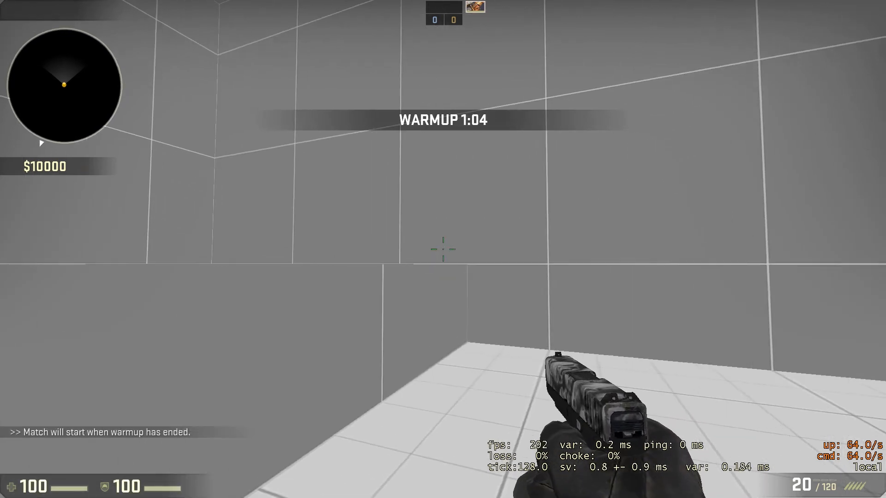
pyautogui.press('s')
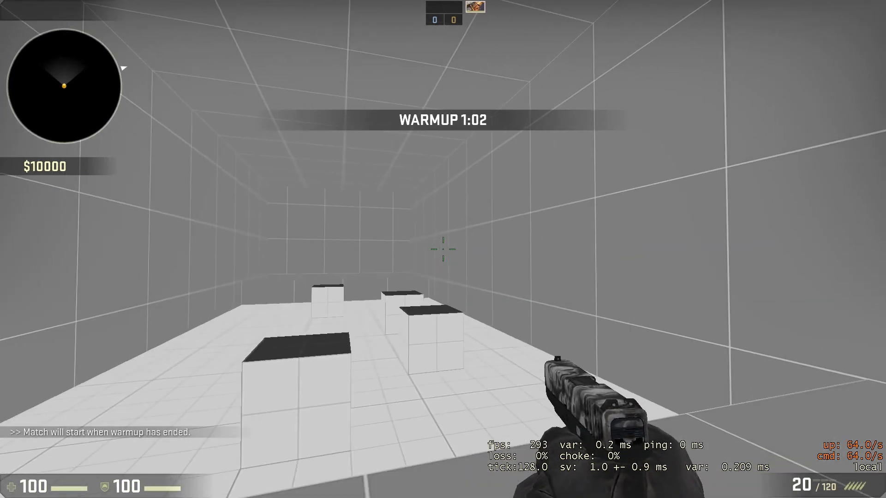
pyautogui.press('3')
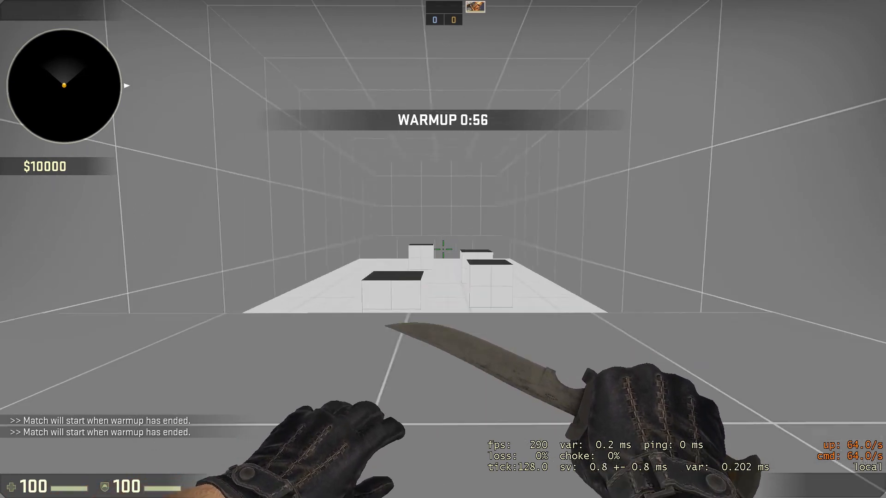
pyautogui.press('a')
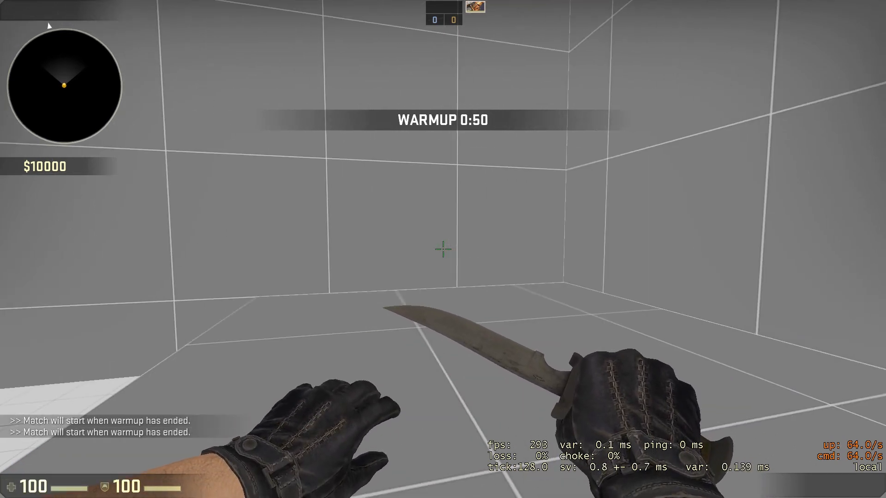
pyautogui.press('w')
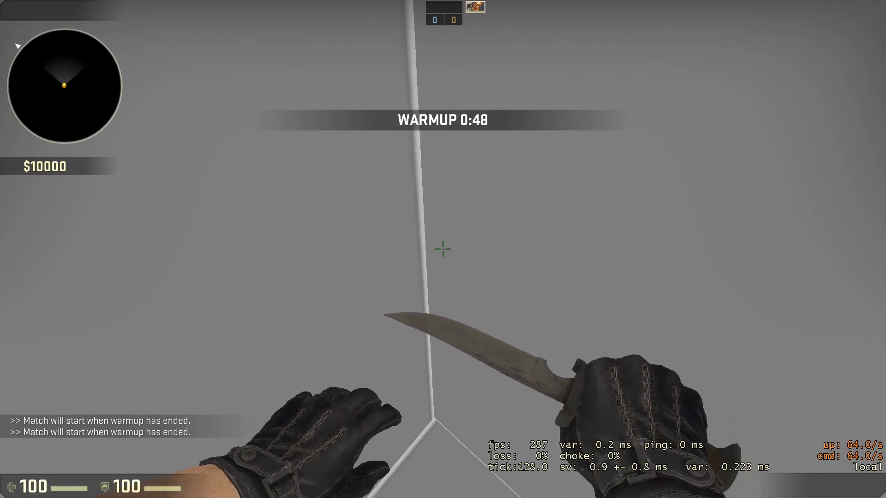